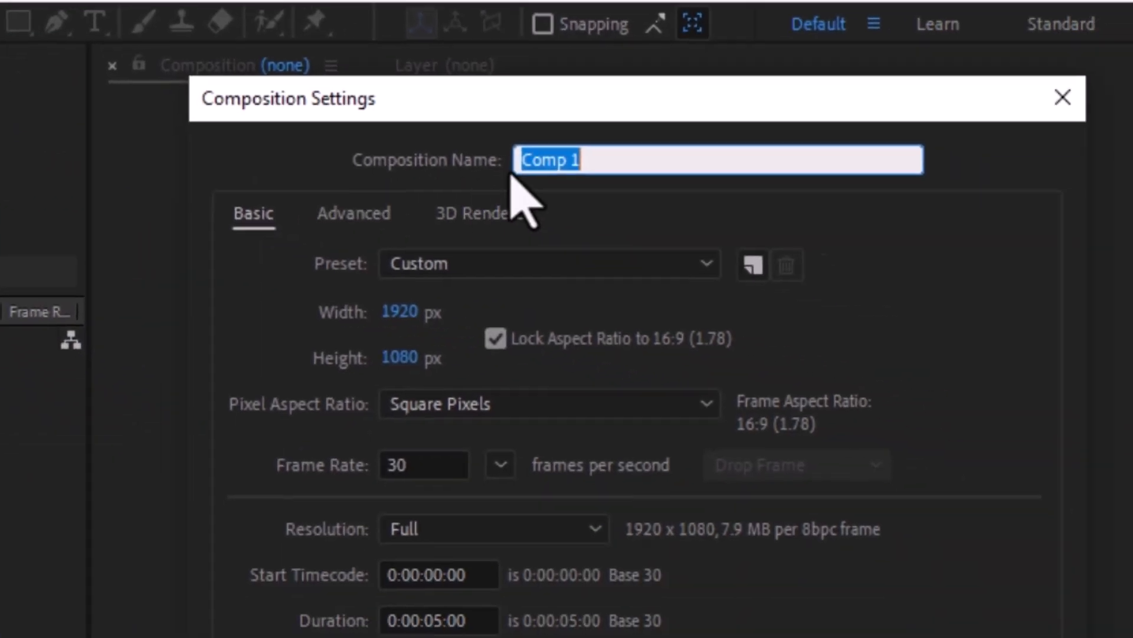
Step: Name the new composition 3D Rotating Logo, keeping it 1920 x 1080 px with a 5-second duration
right_click(600, 160)
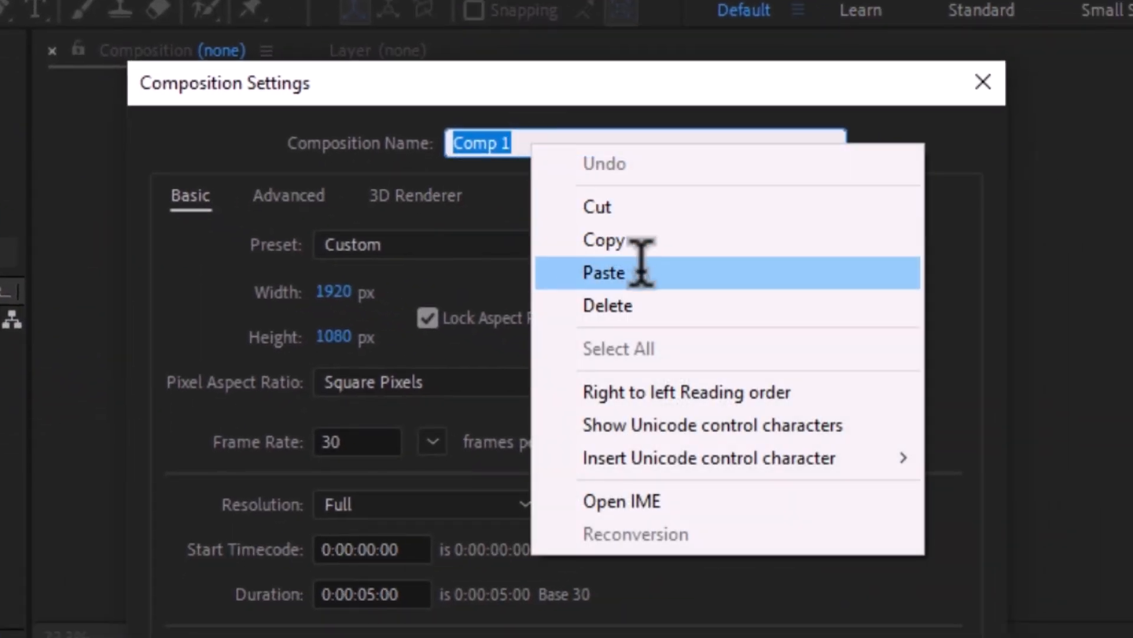
click(641, 272)
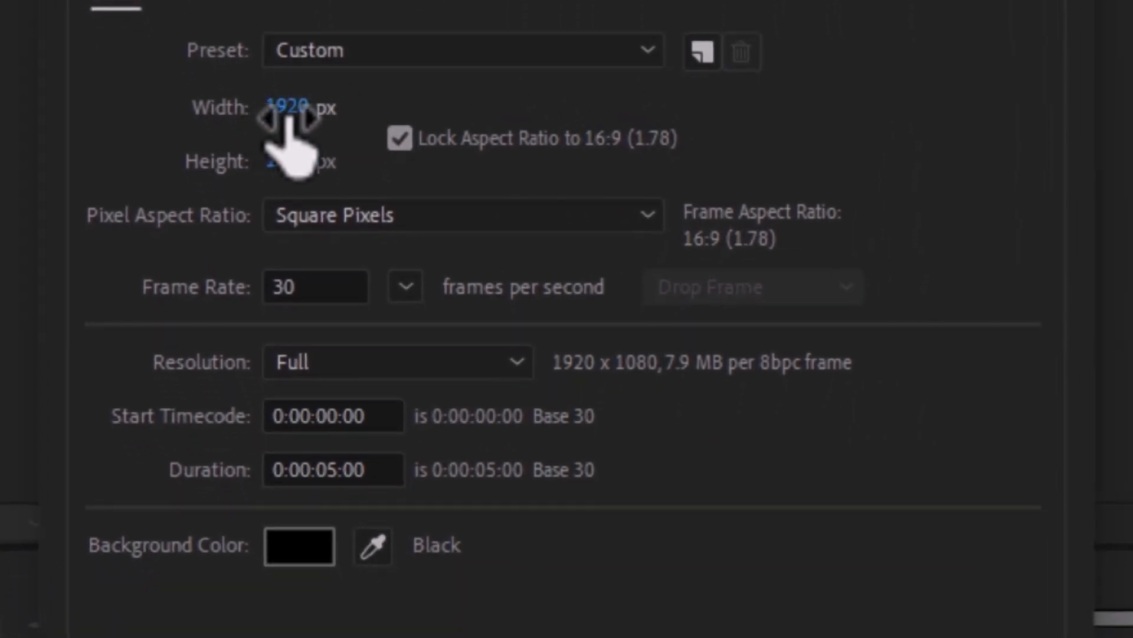
click(288, 110)
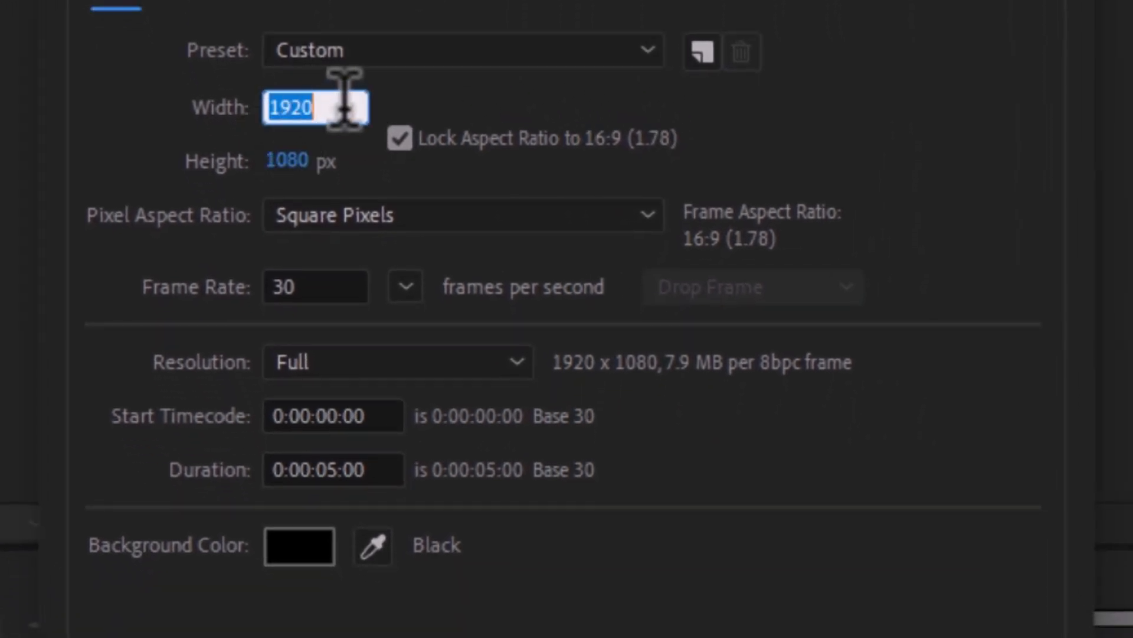
click(291, 160)
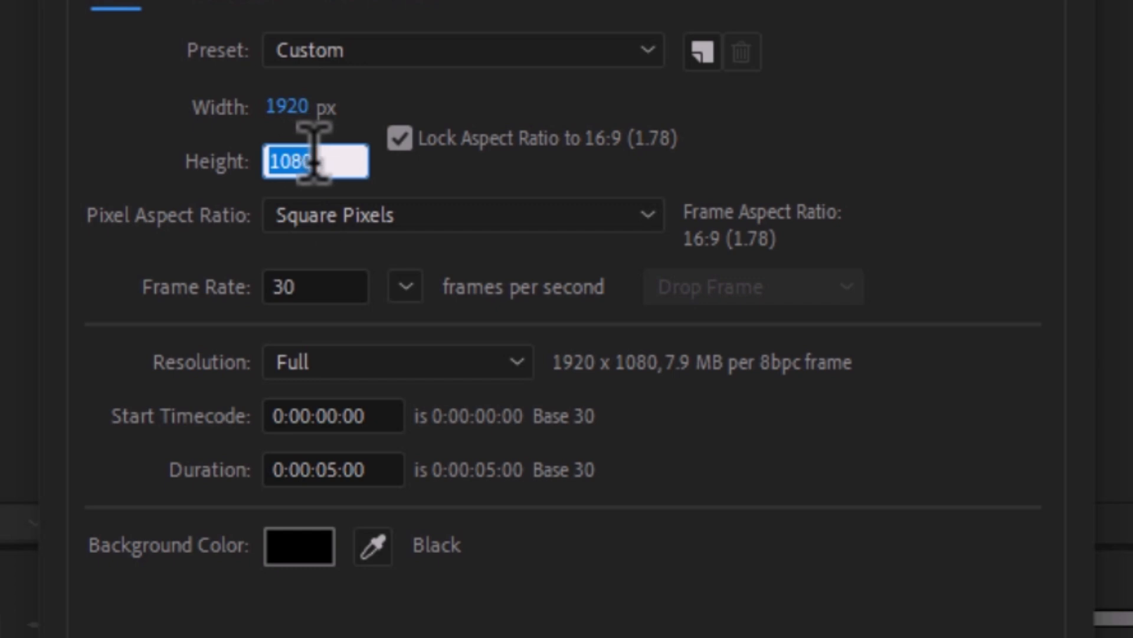
click(342, 469)
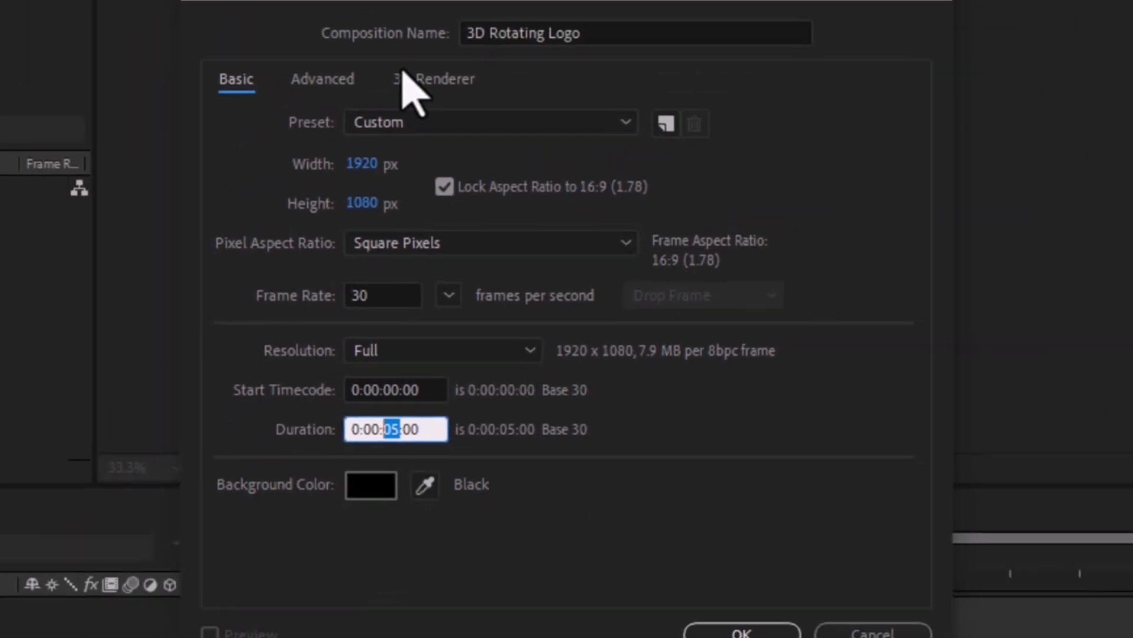
Step: Choose CINEMA 4D as the composition's 3D renderer and create the composition
click(392, 5)
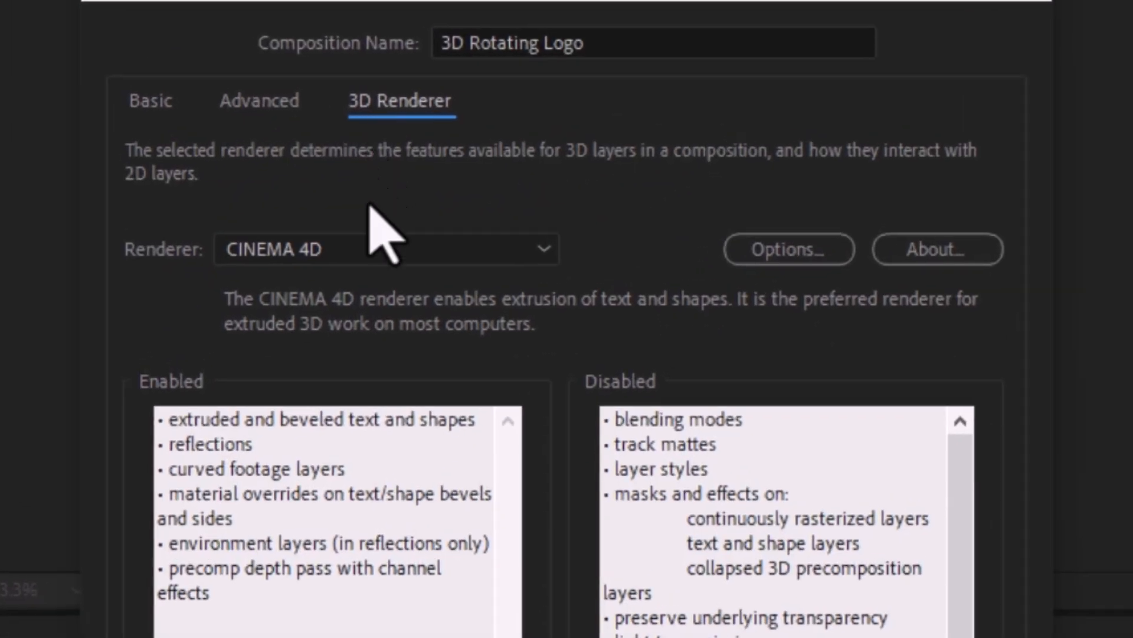
click(357, 252)
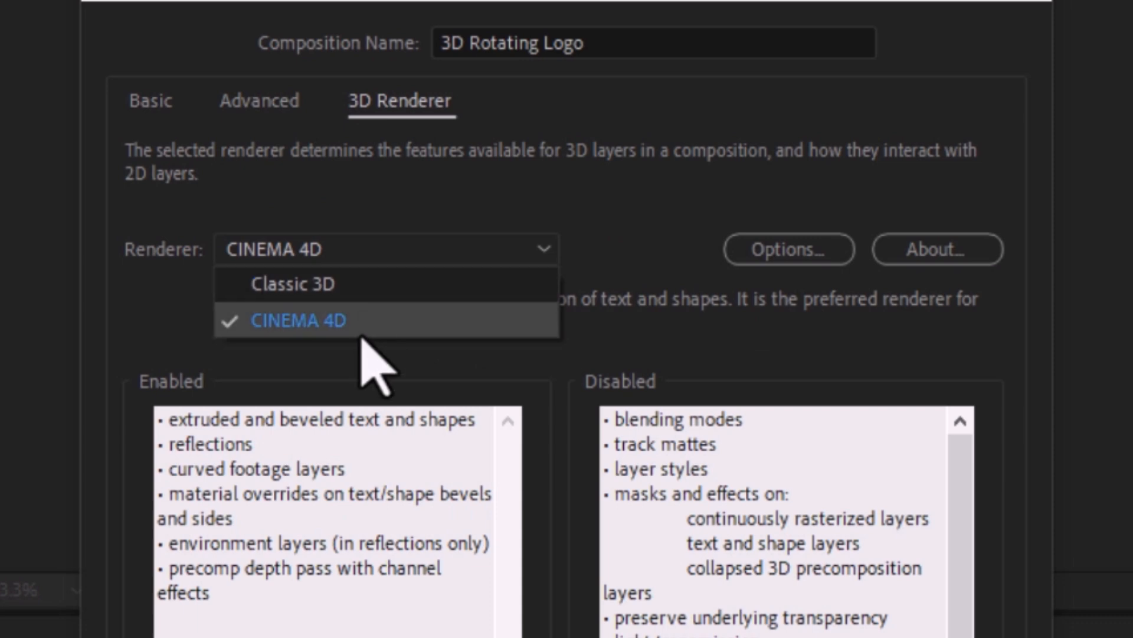
click(458, 324)
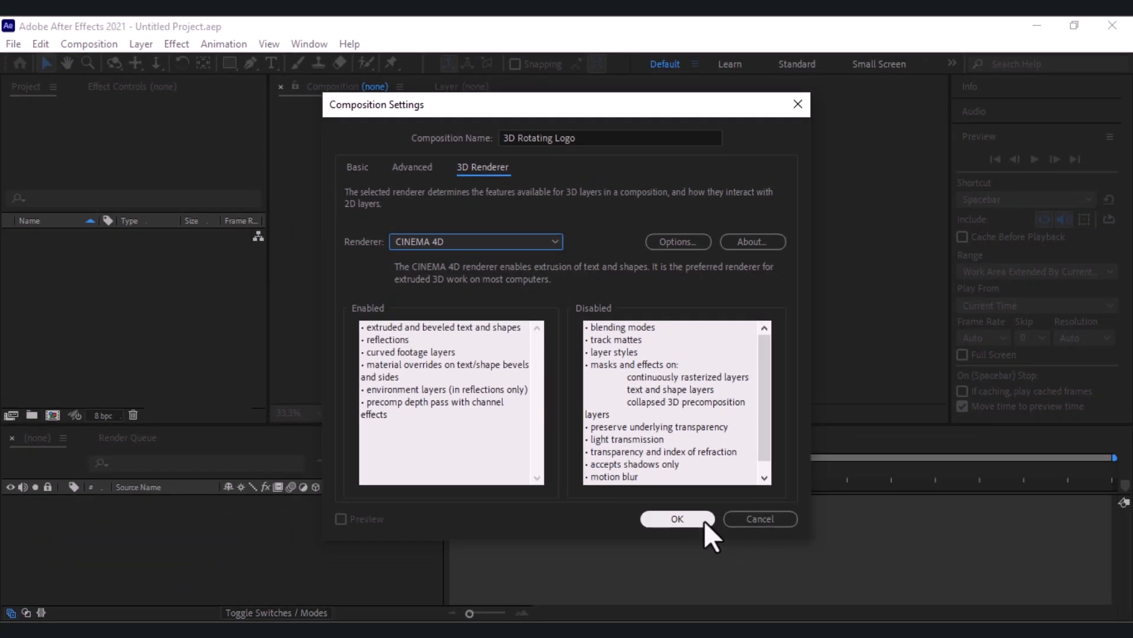
click(703, 519)
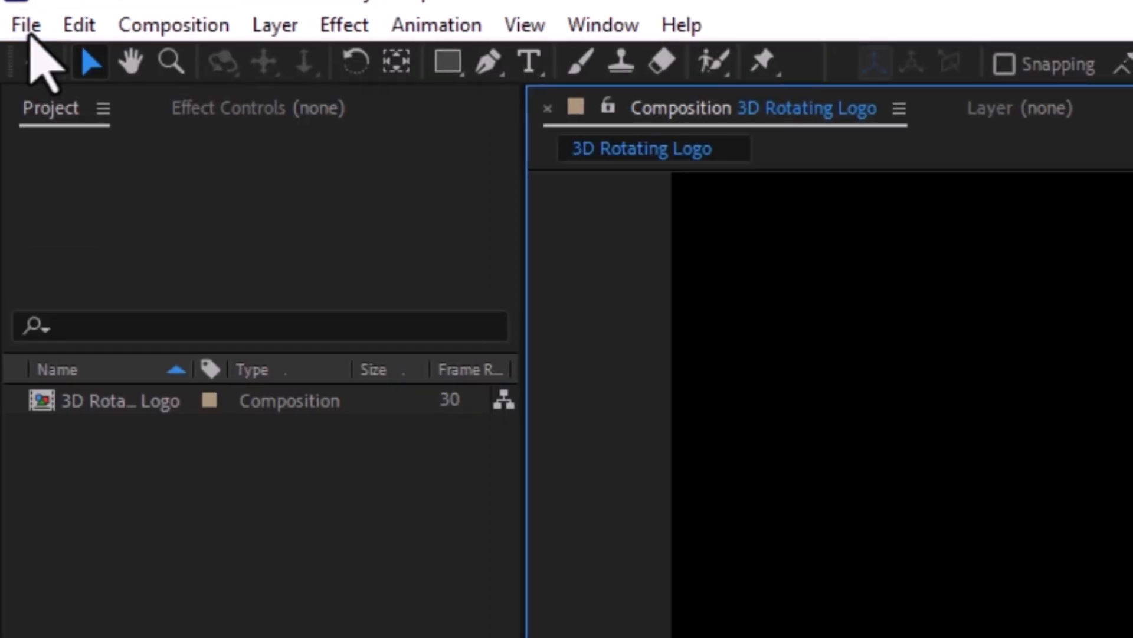
Step: Import COMPANY LOGO -0.png into the project
click(14, 46)
mouse_move(372, 396)
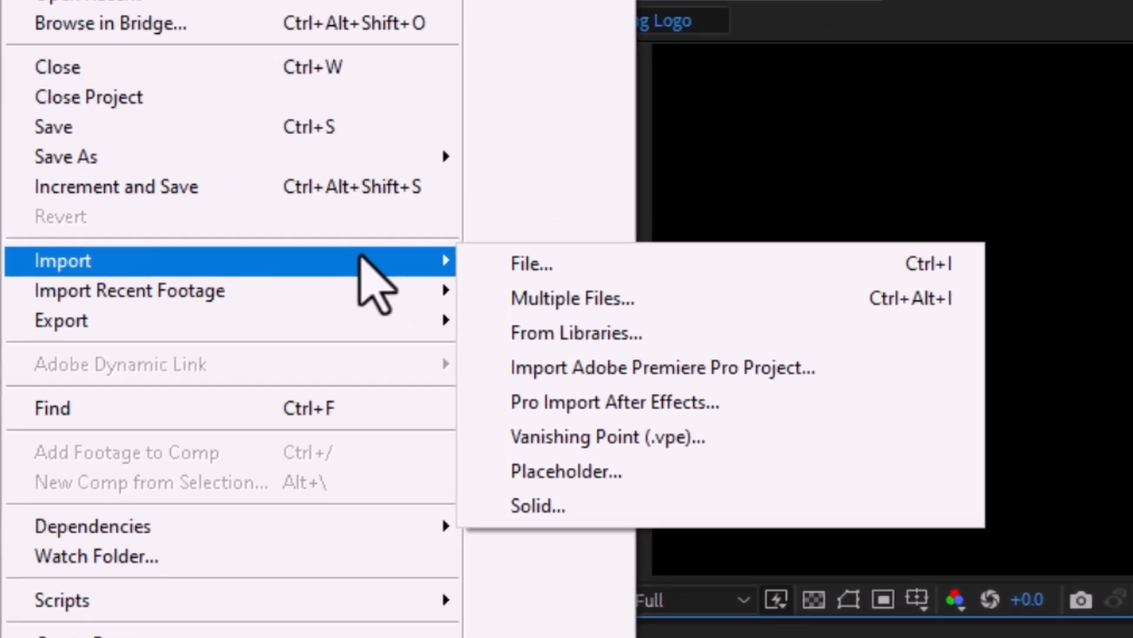
click(111, 322)
right_click(111, 322)
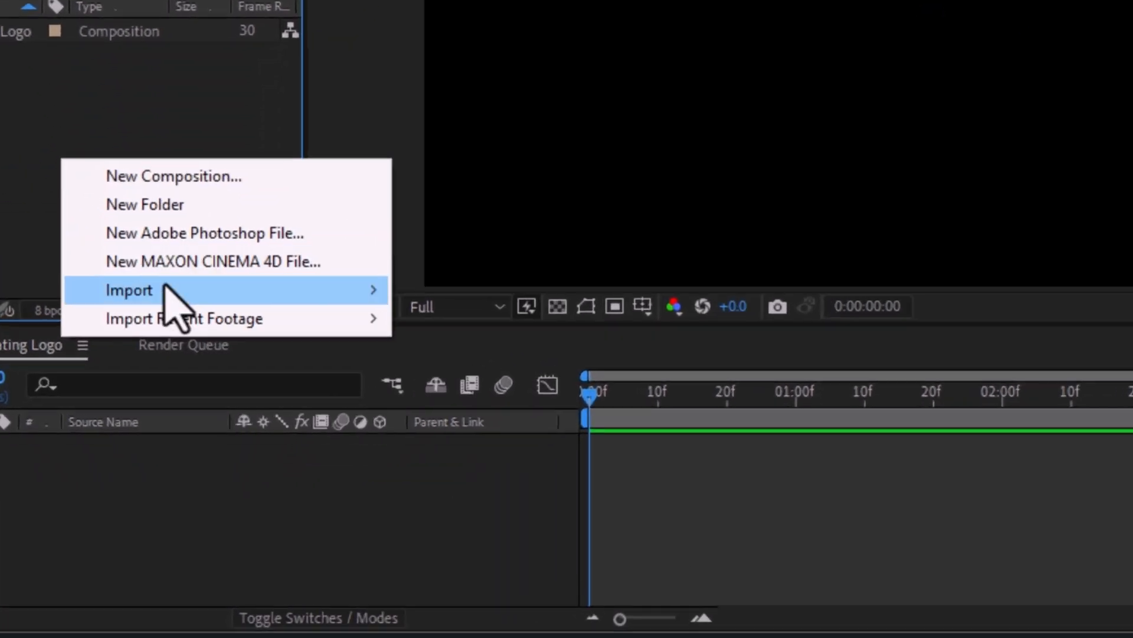
mouse_move(170, 403)
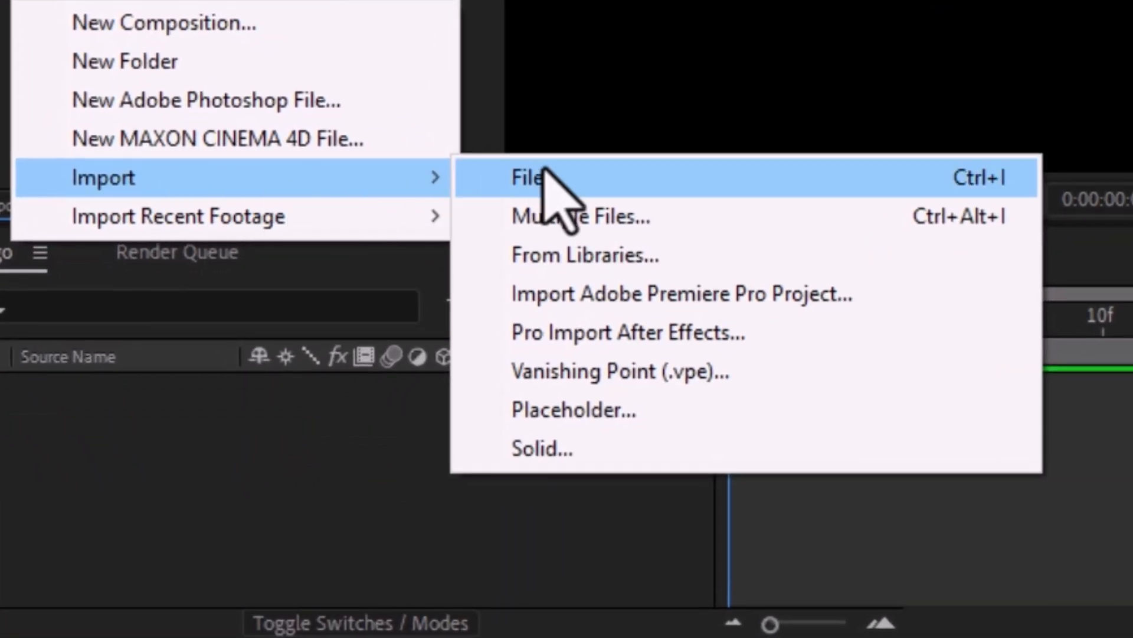
click(366, 402)
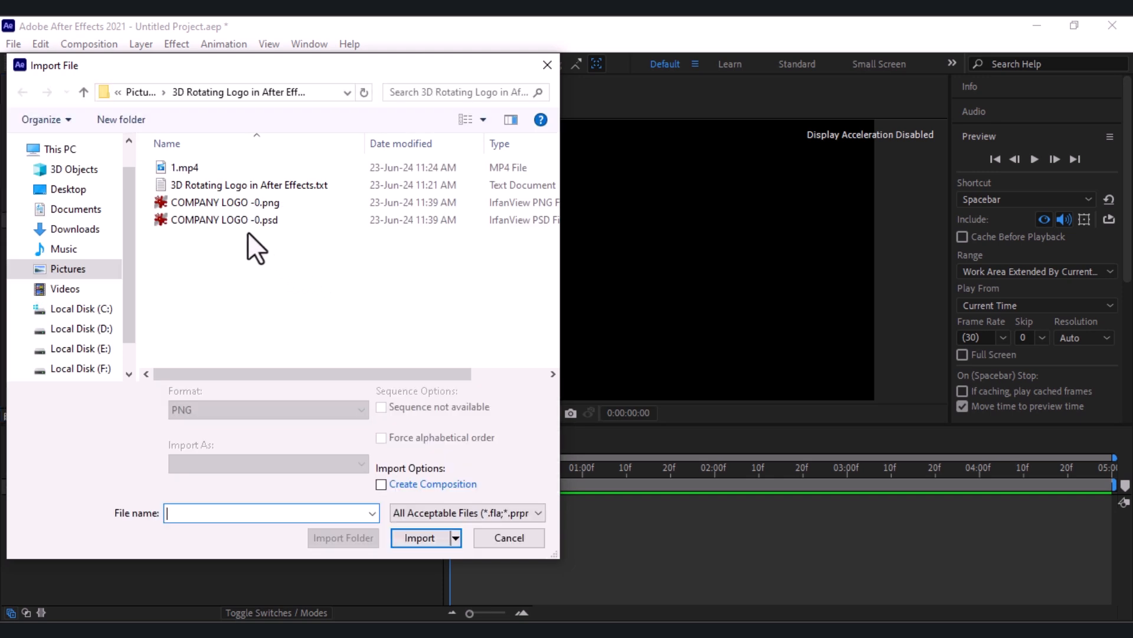
double_click(230, 204)
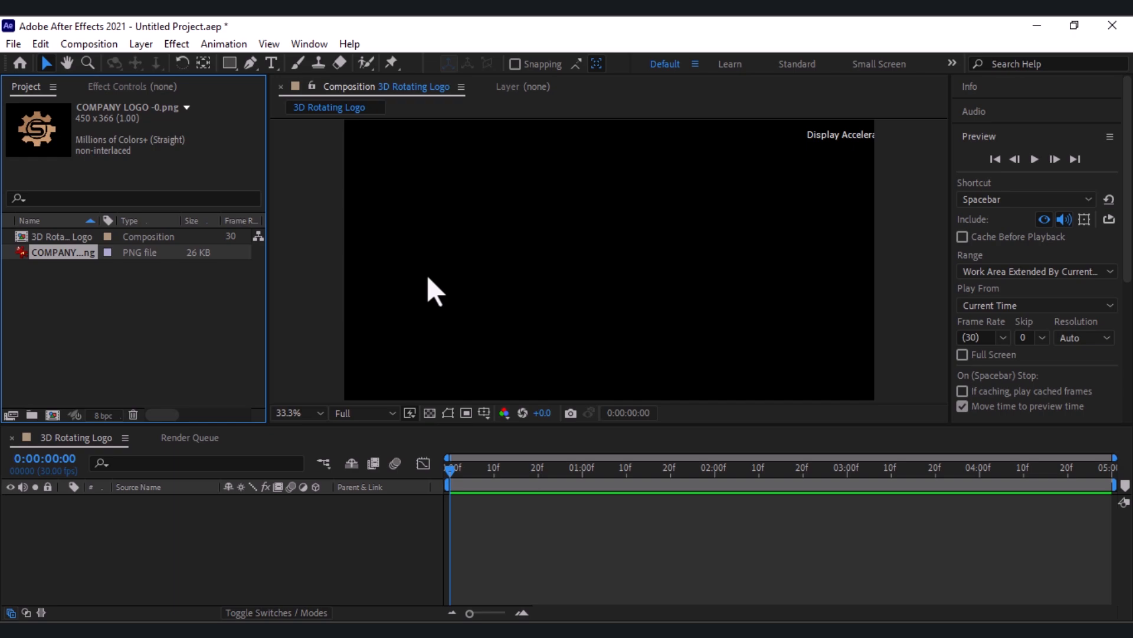
Step: Add COMPANY LOGO -0.png to the 3D Rotating Logo timeline and enlarge it proportionally to a little over twice its size
drag(77, 253, 64, 513)
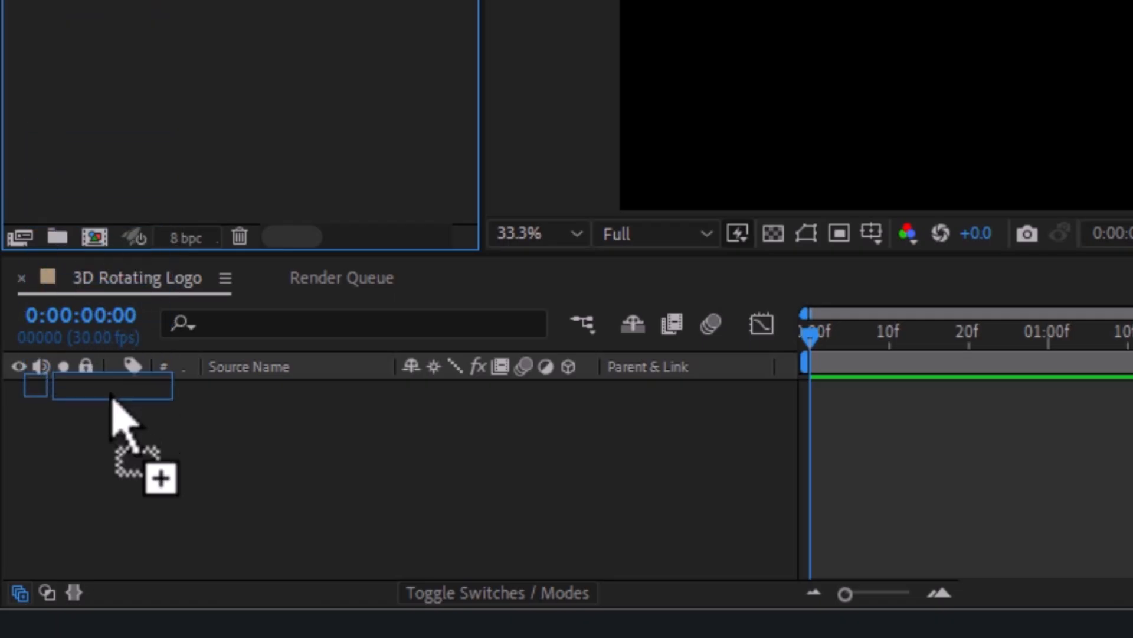
drag(115, 415, 112, 417)
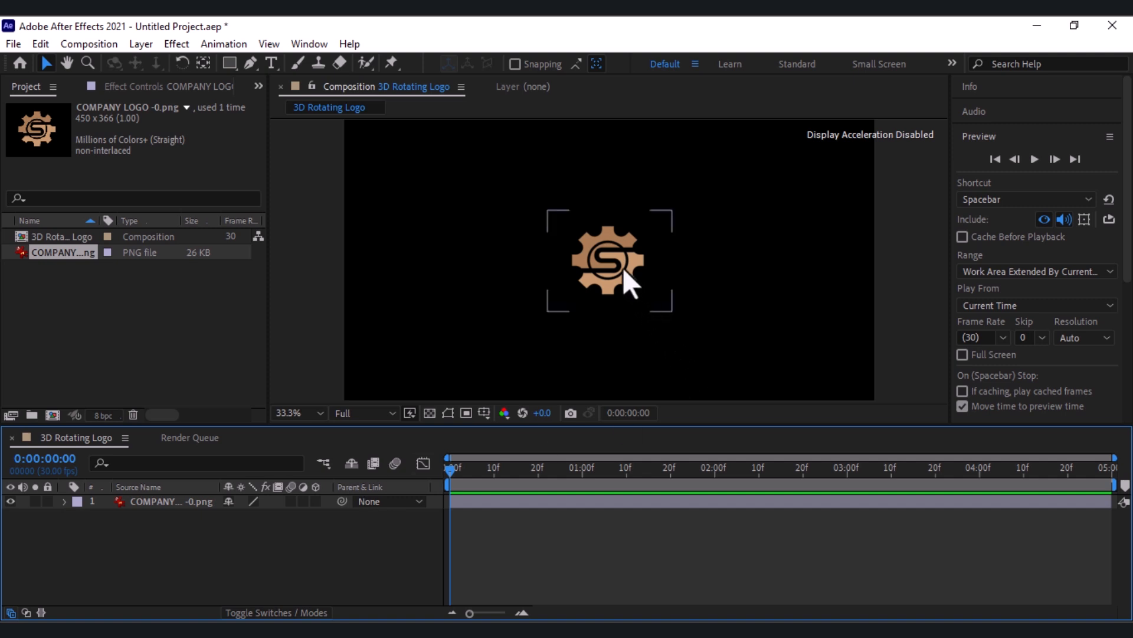
click(603, 257)
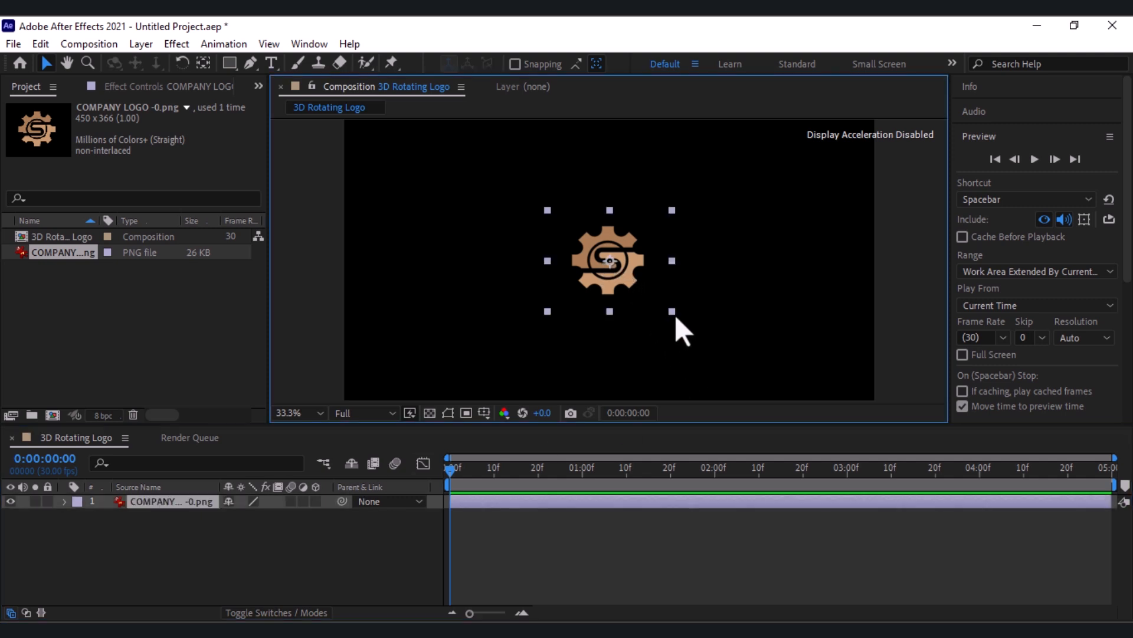
drag(671, 312, 753, 375)
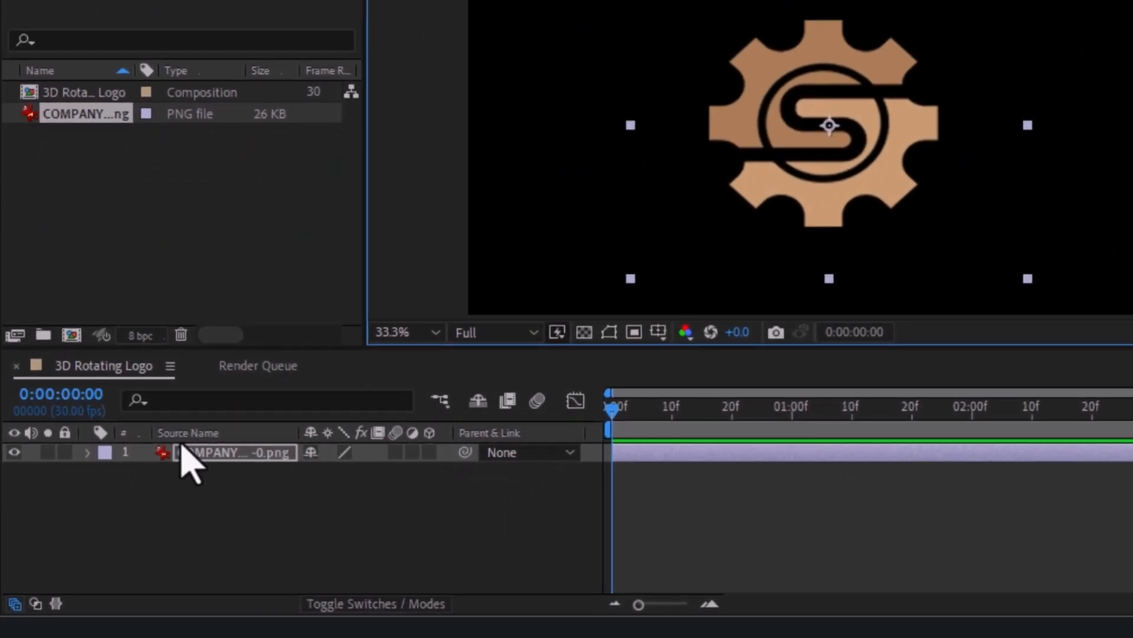
Step: Pre-compose the logo layer as COMPANY LOGO -0.png Comp 1, moving all attributes into the new composition
right_click(190, 456)
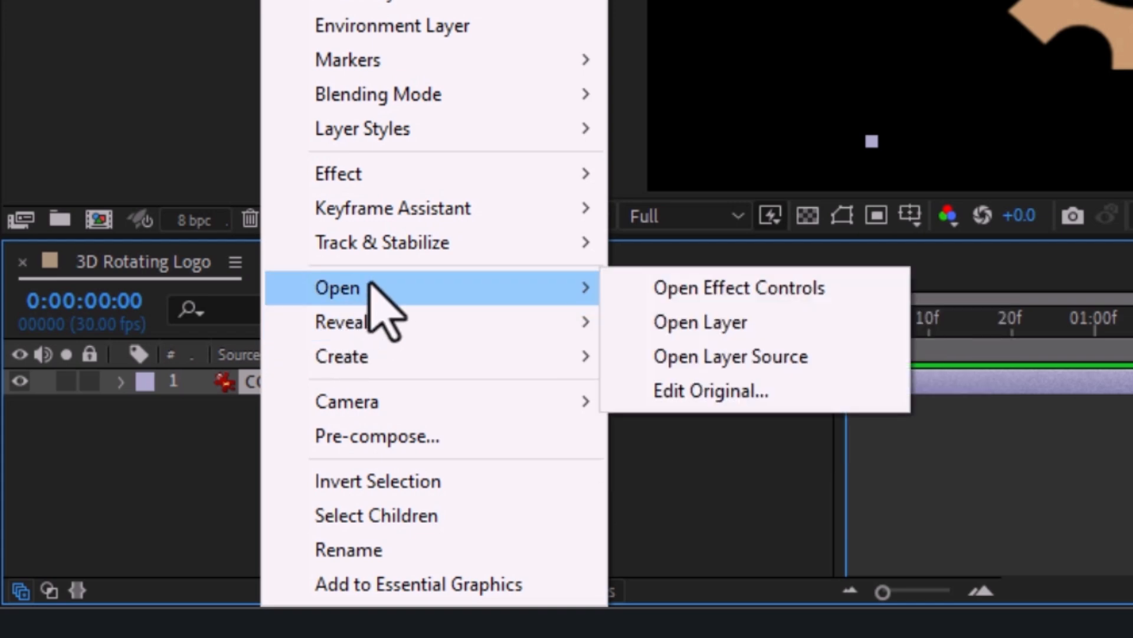
click(389, 437)
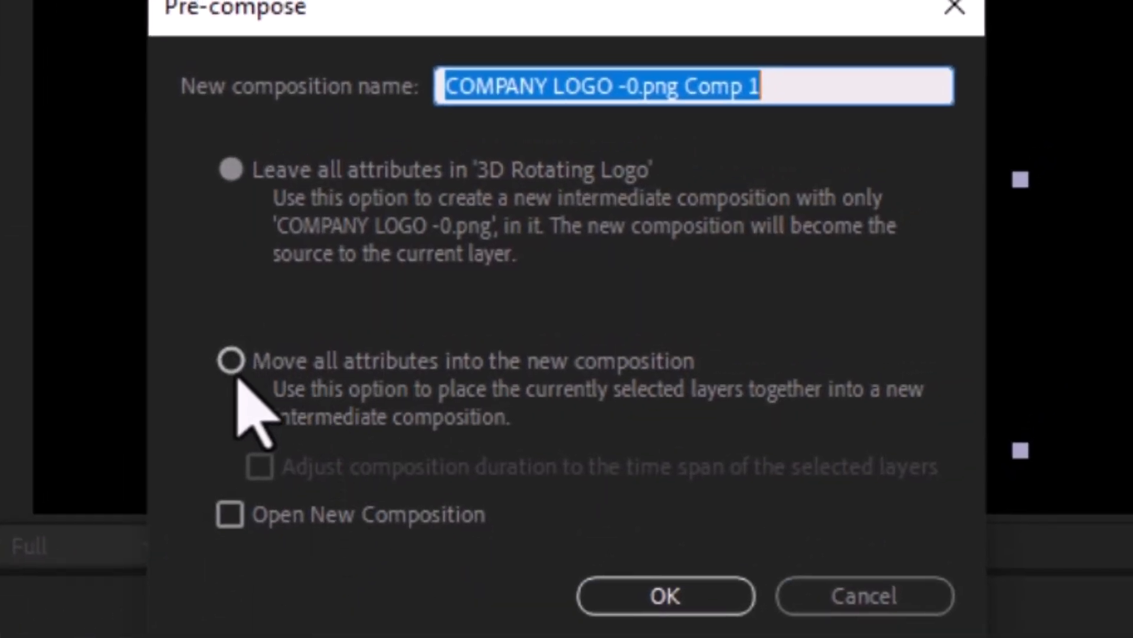
click(232, 360)
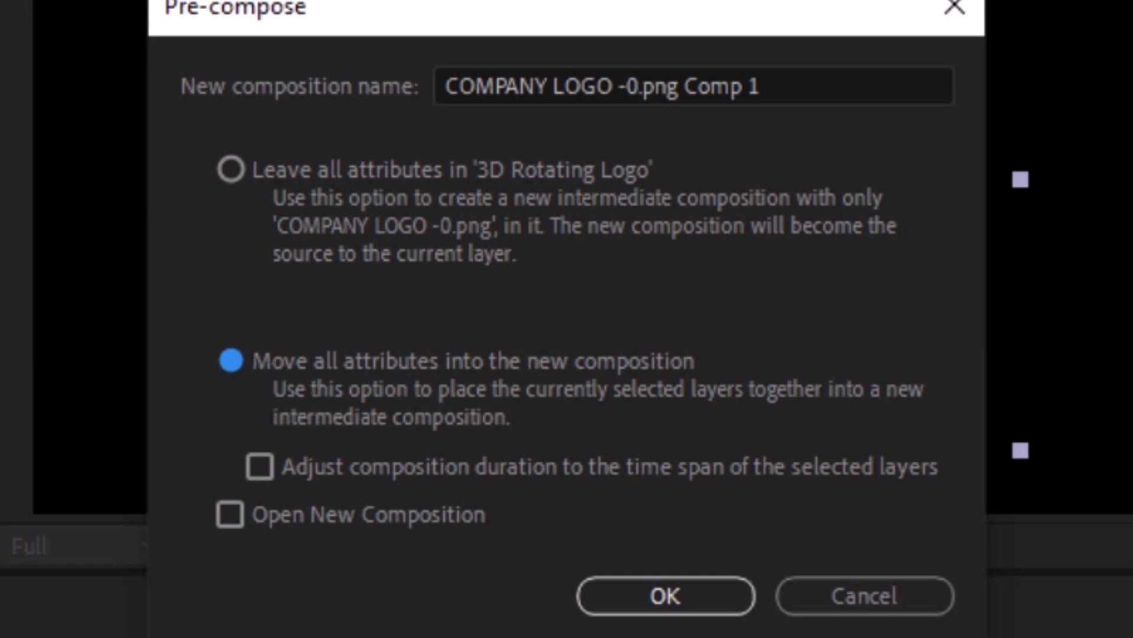
click(666, 595)
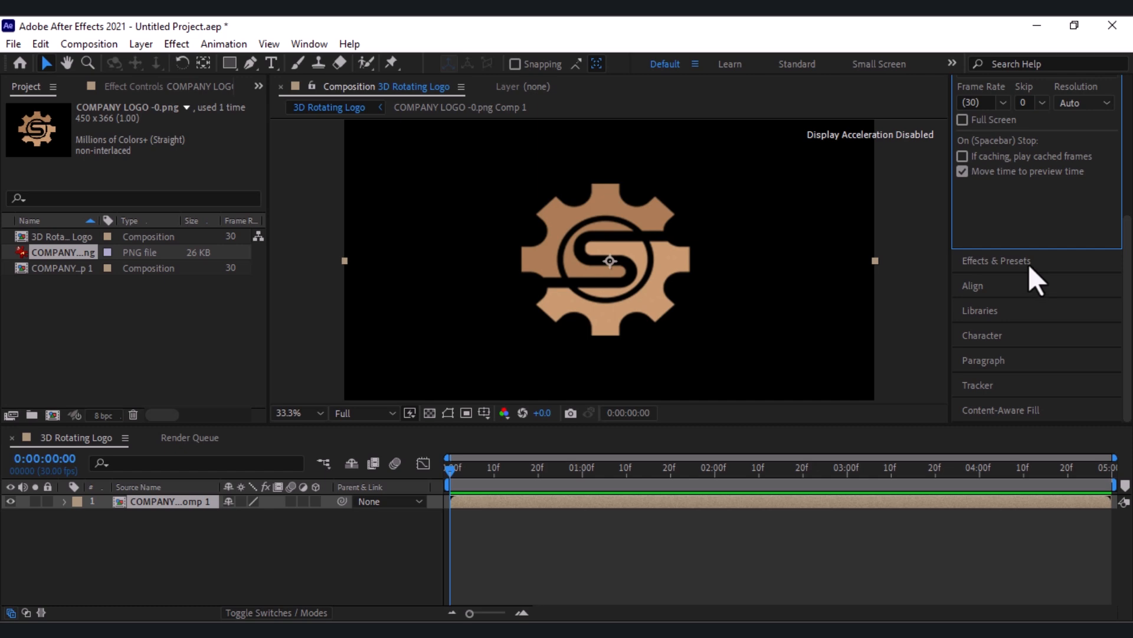
Step: Find the Shatter effect, apply it to the pre-composed logo layer and set its view to Rendered
click(1029, 264)
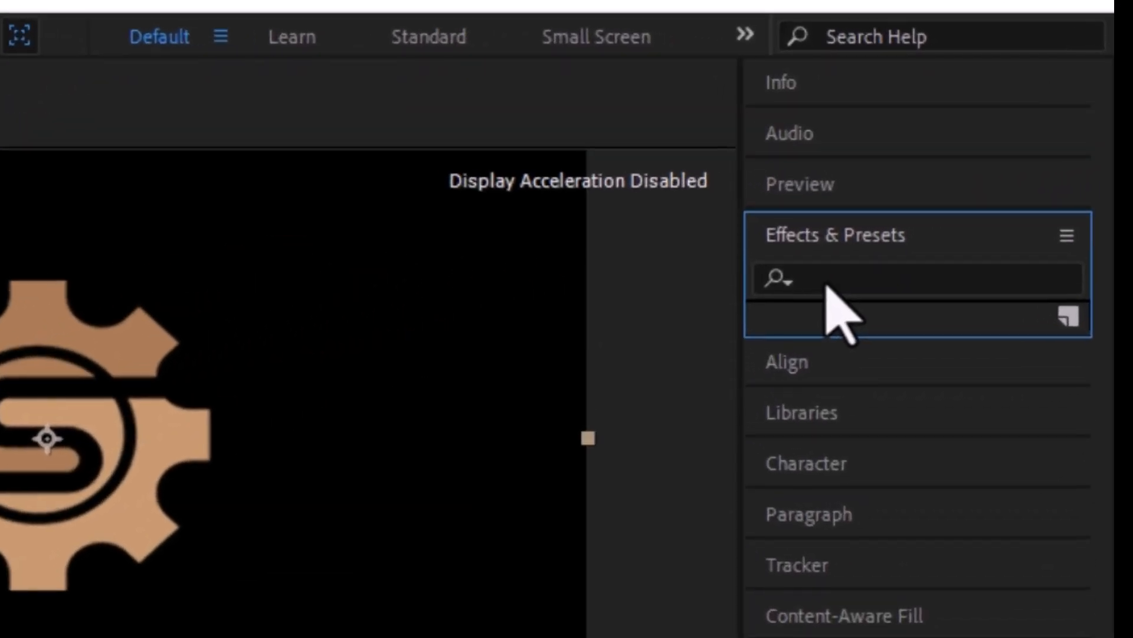
click(993, 182)
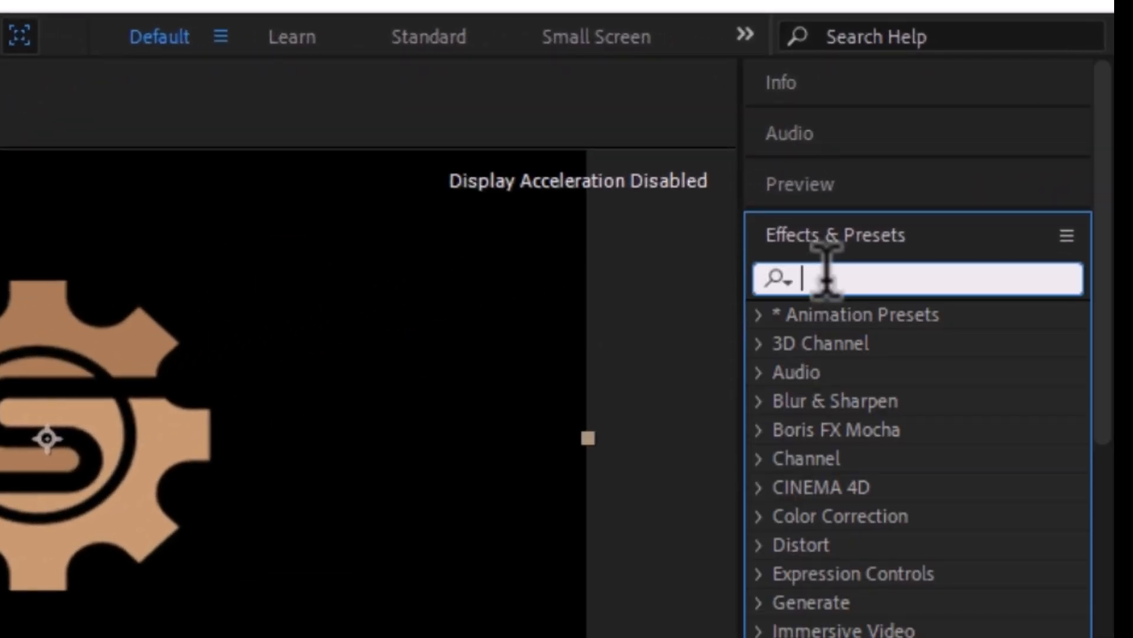
text(s)
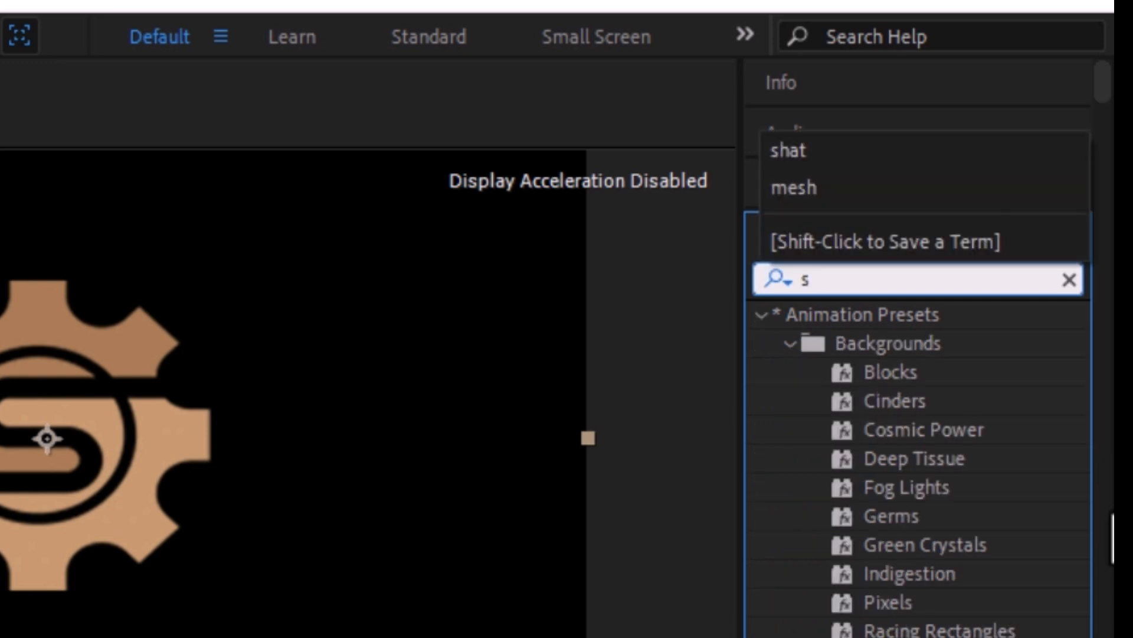
text(hat)
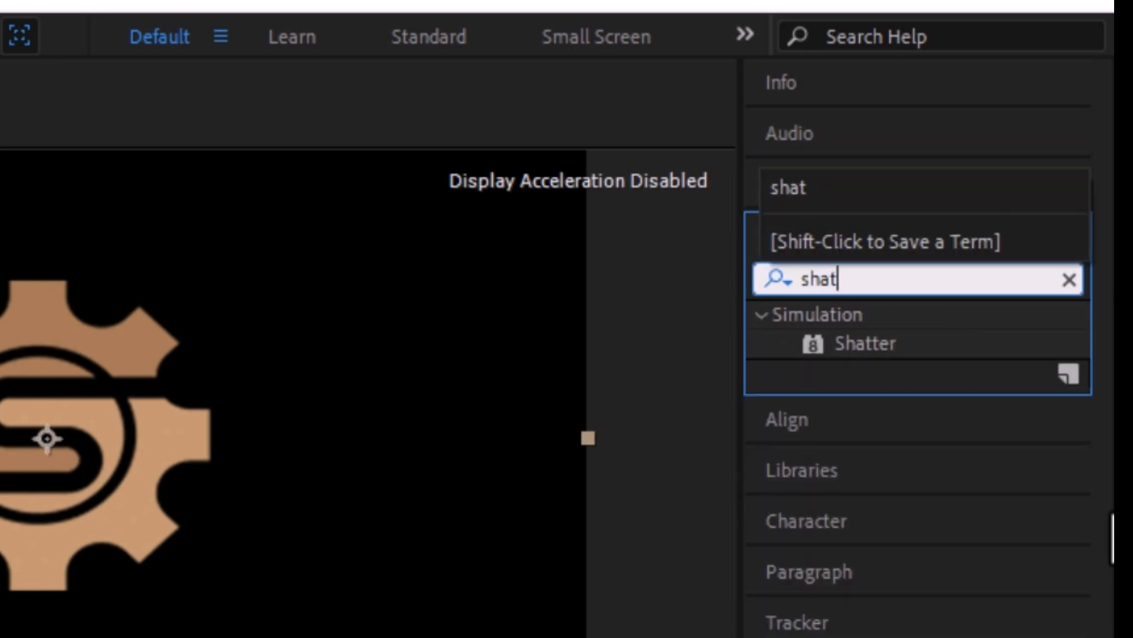
drag(865, 343, 182, 555)
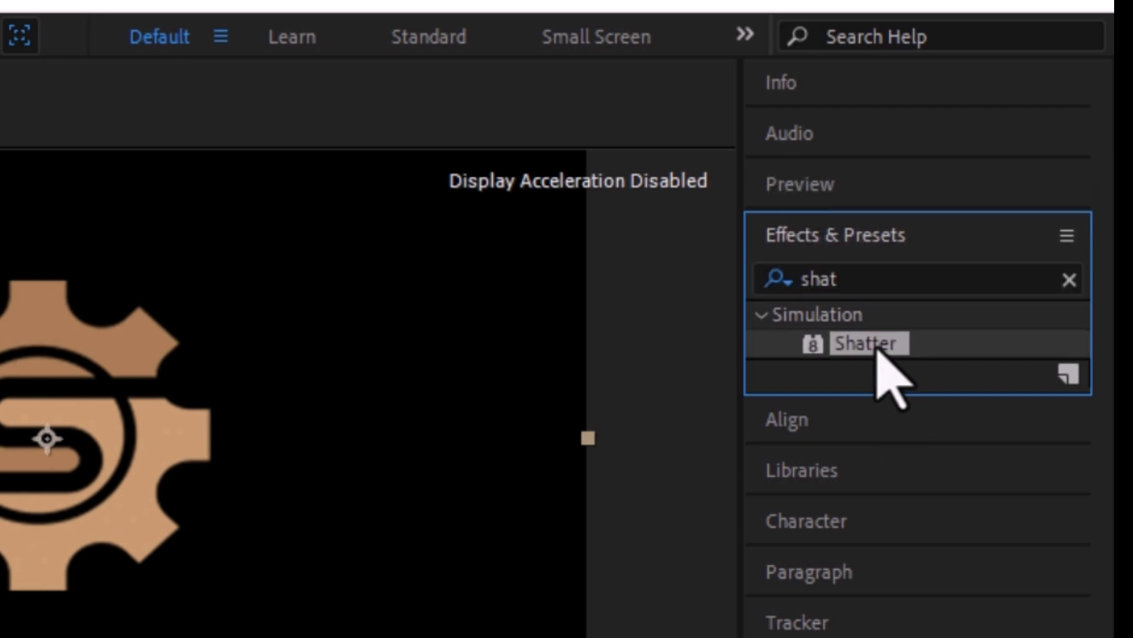
drag(666, 323, 166, 527)
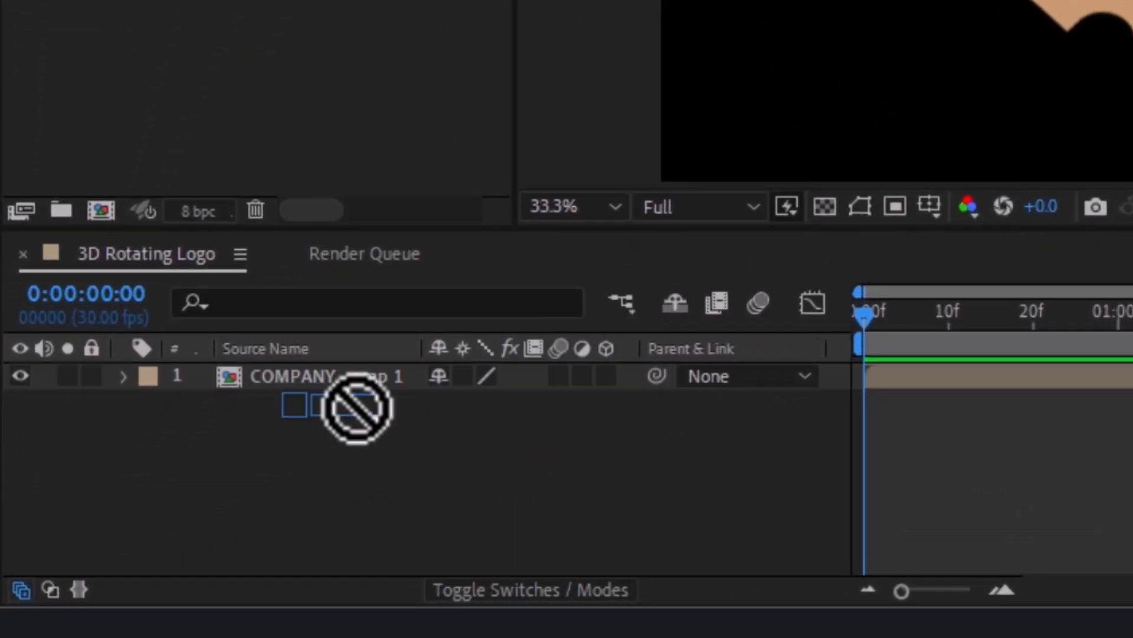
drag(356, 407, 329, 392)
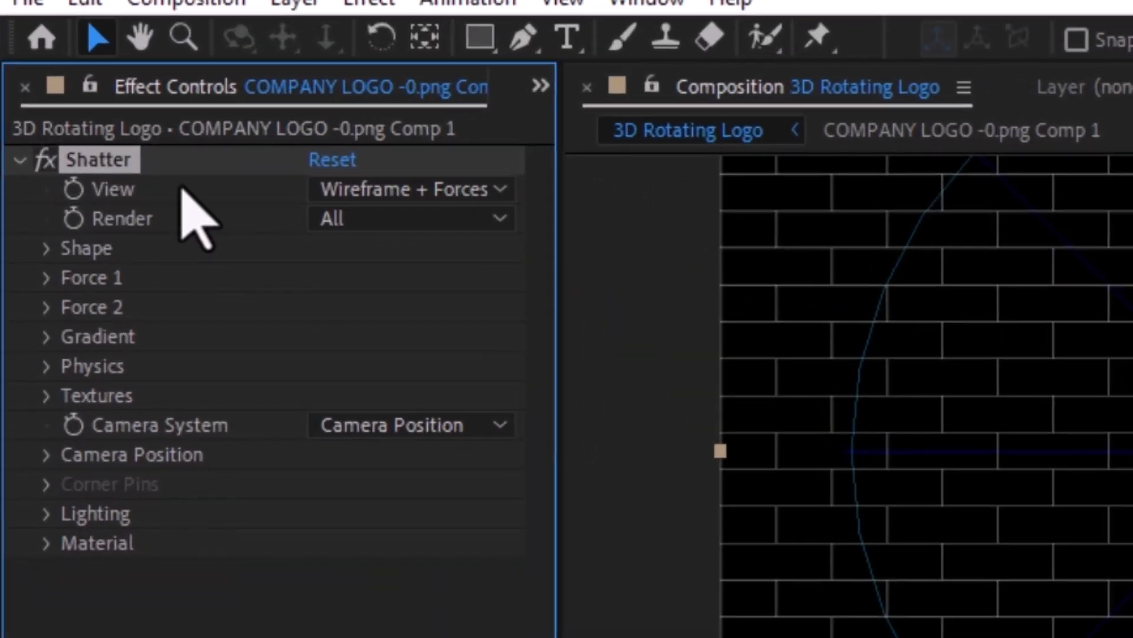
click(443, 189)
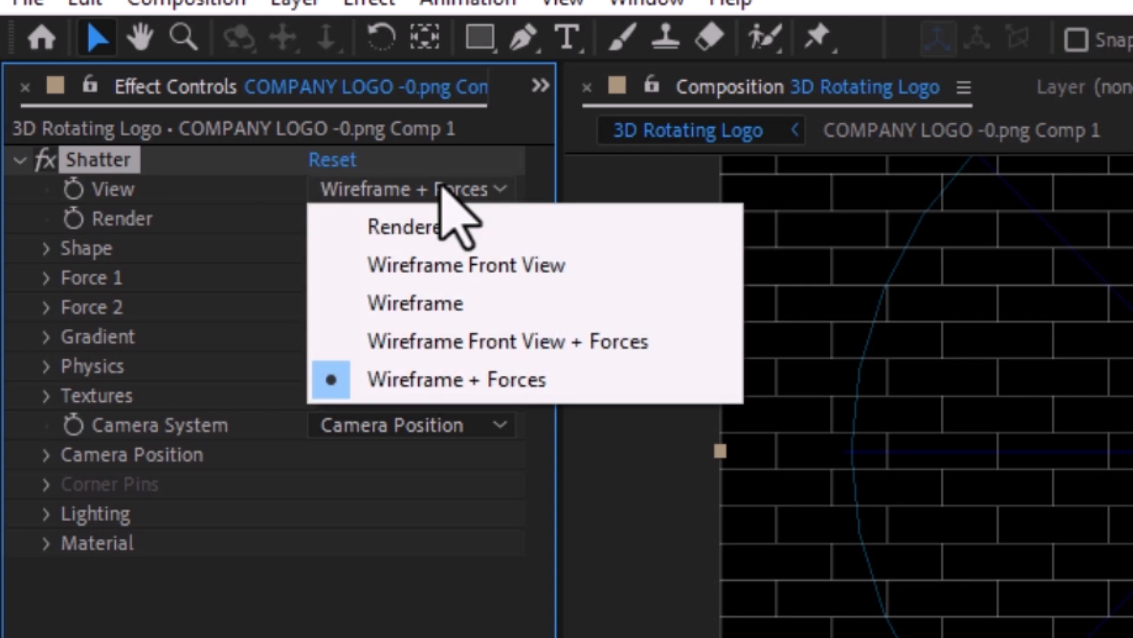
click(438, 225)
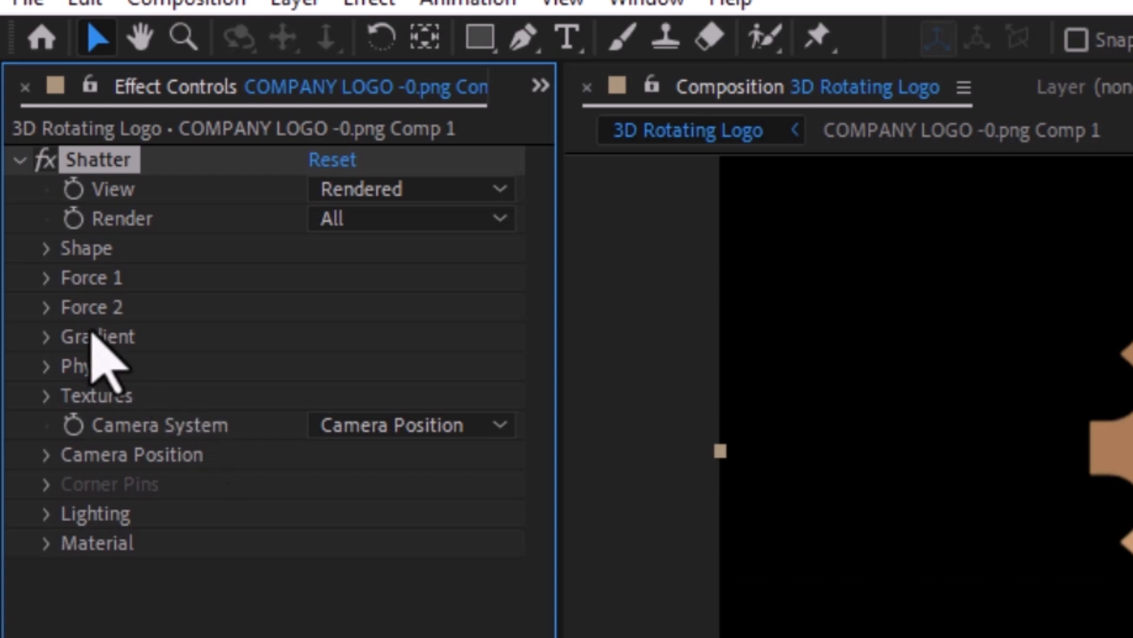
Step: Set Shatter's shape pattern to Custom and use COMPANY LOGO -0.png Comp 1 as the custom shatter map
click(46, 248)
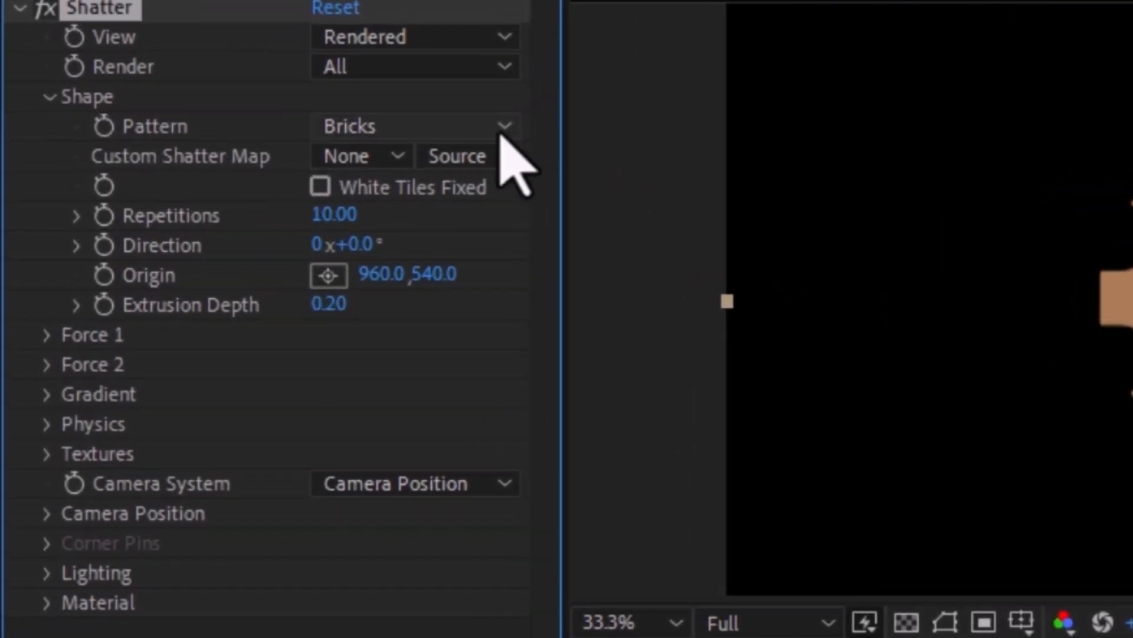
click(417, 147)
click(408, 174)
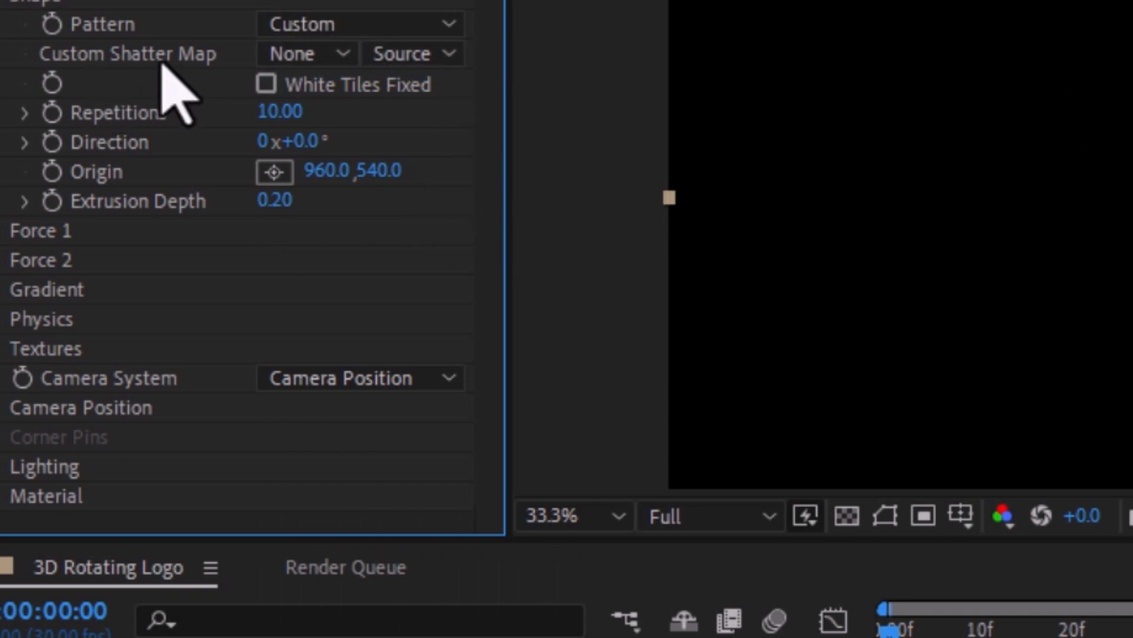
click(347, 59)
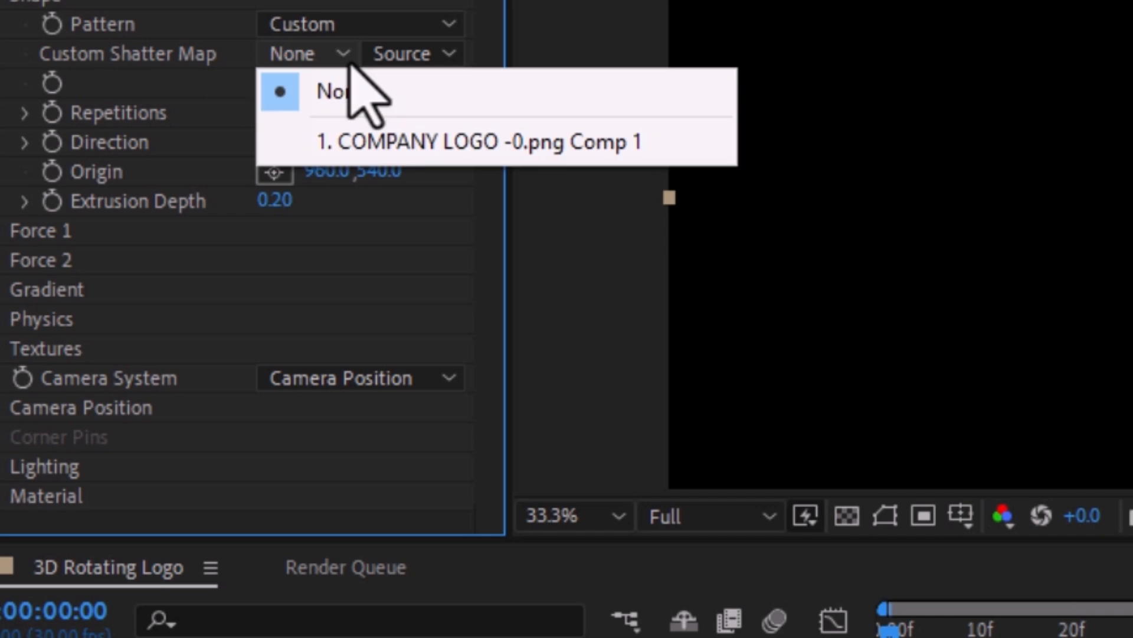
click(433, 145)
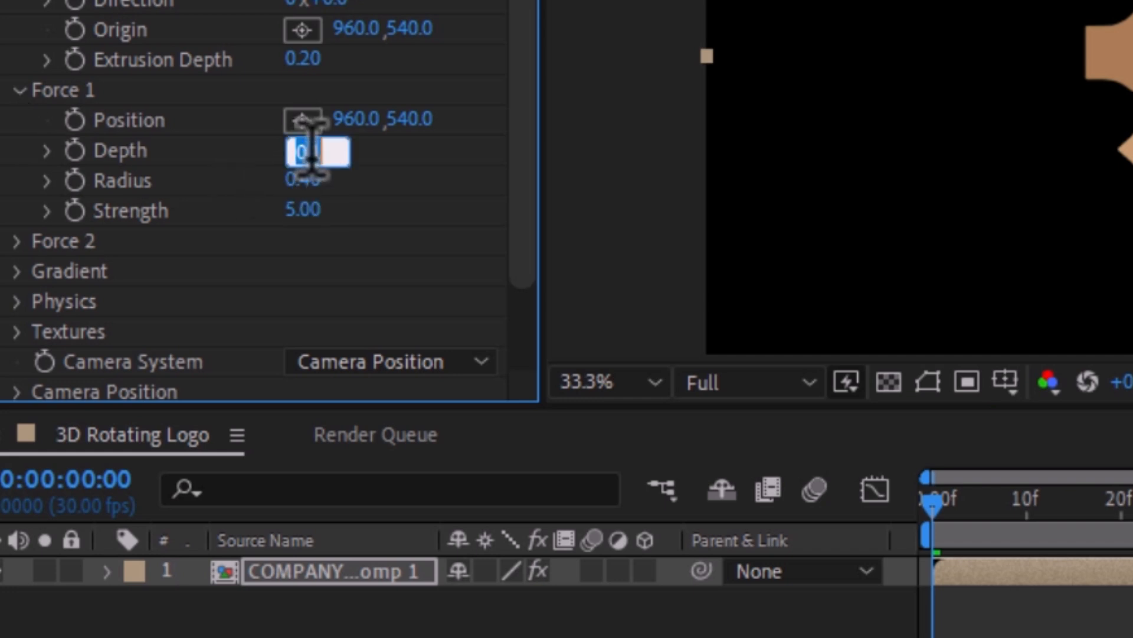
Step: Set the Depth, Radius and Strength of Shatter's Force 1 to 0
text(00)
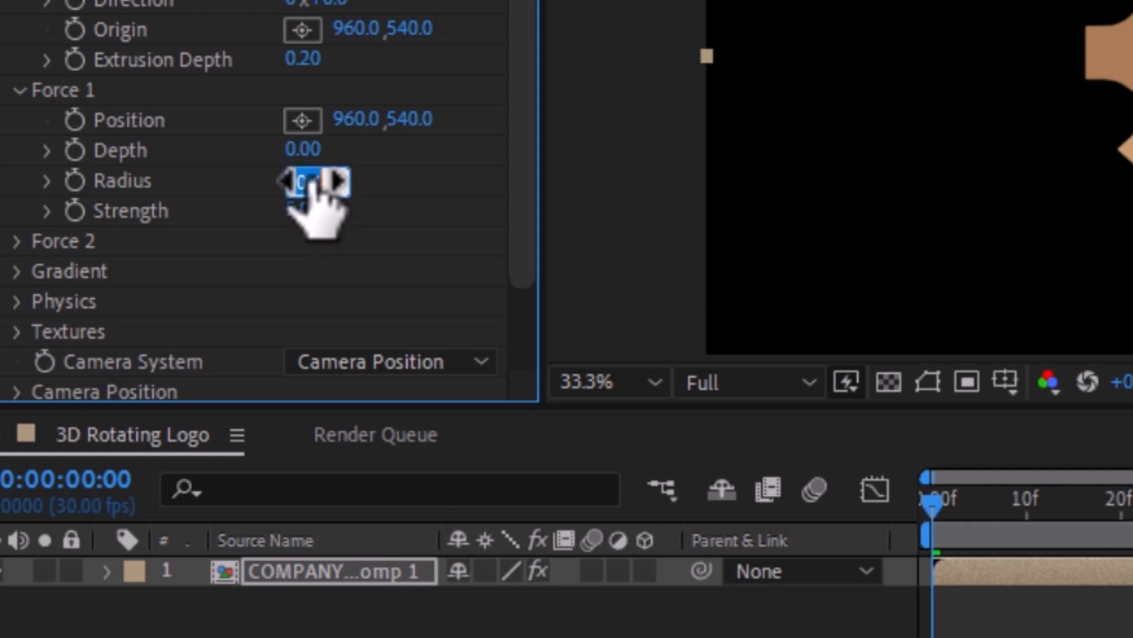
click(312, 178)
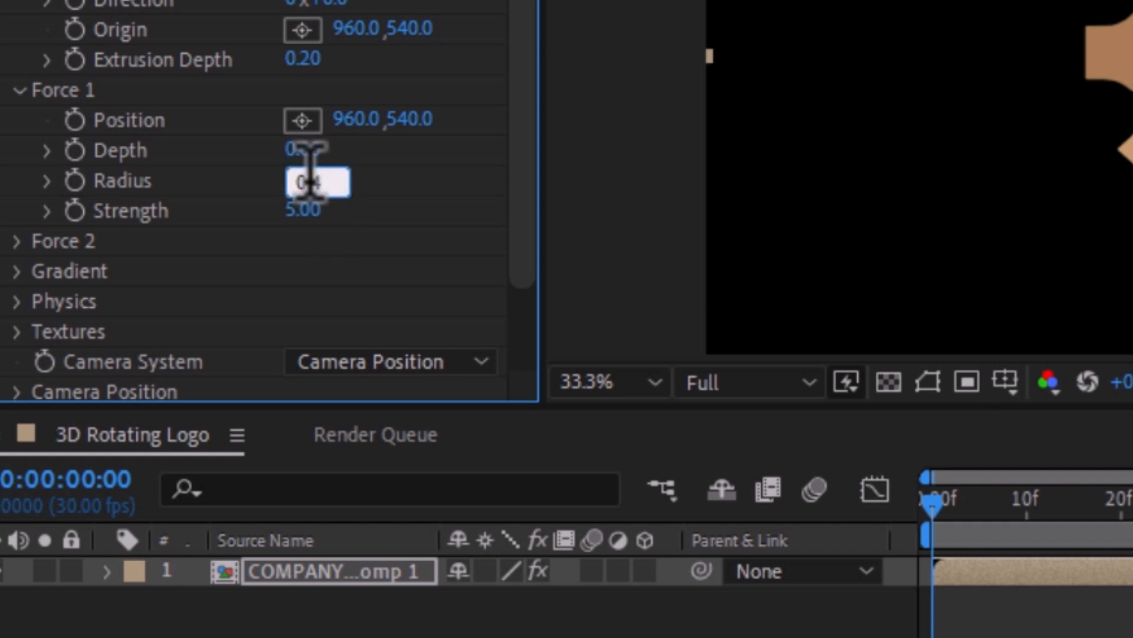
click(300, 211)
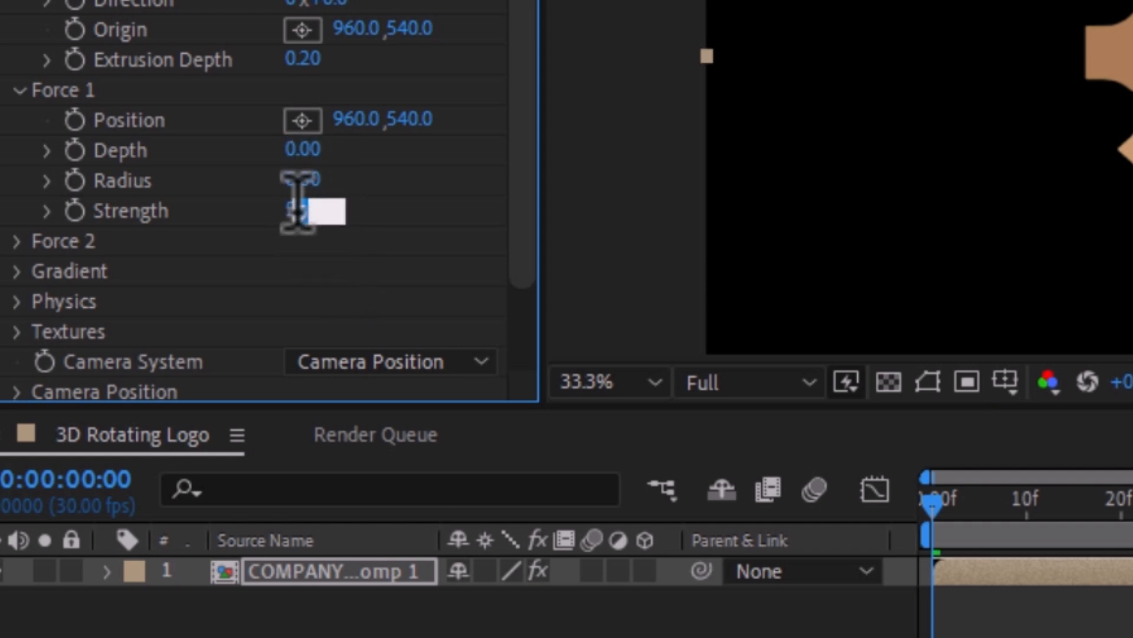
text(0)
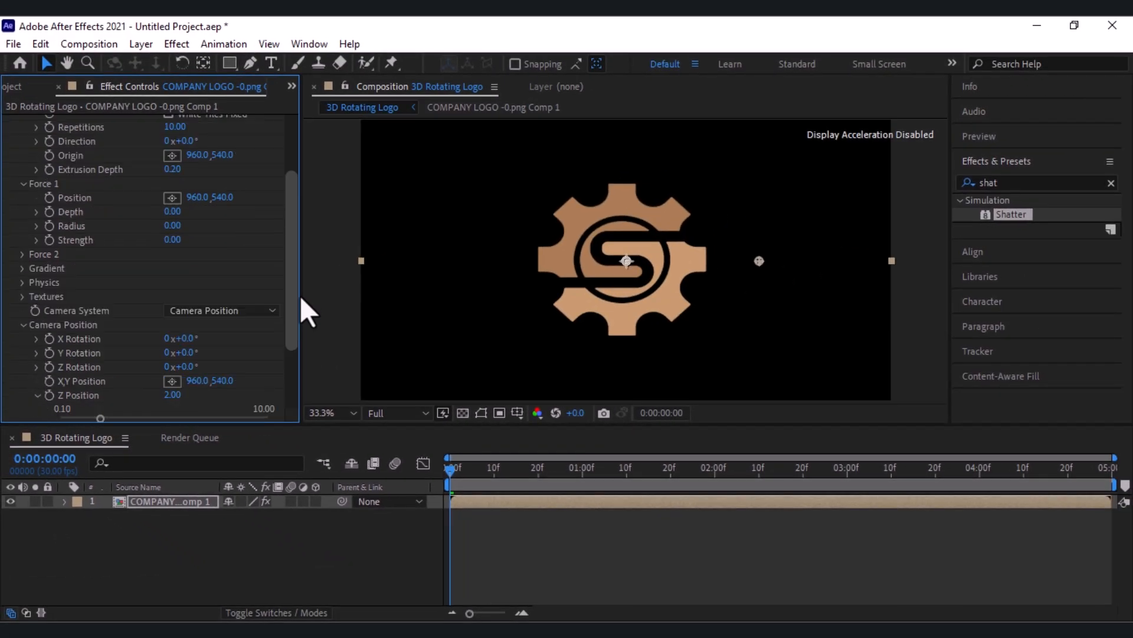
Step: Turn the Shatter camera's Y Rotation to 82° to view the logo nearly edge-on
drag(300, 297, 299, 324)
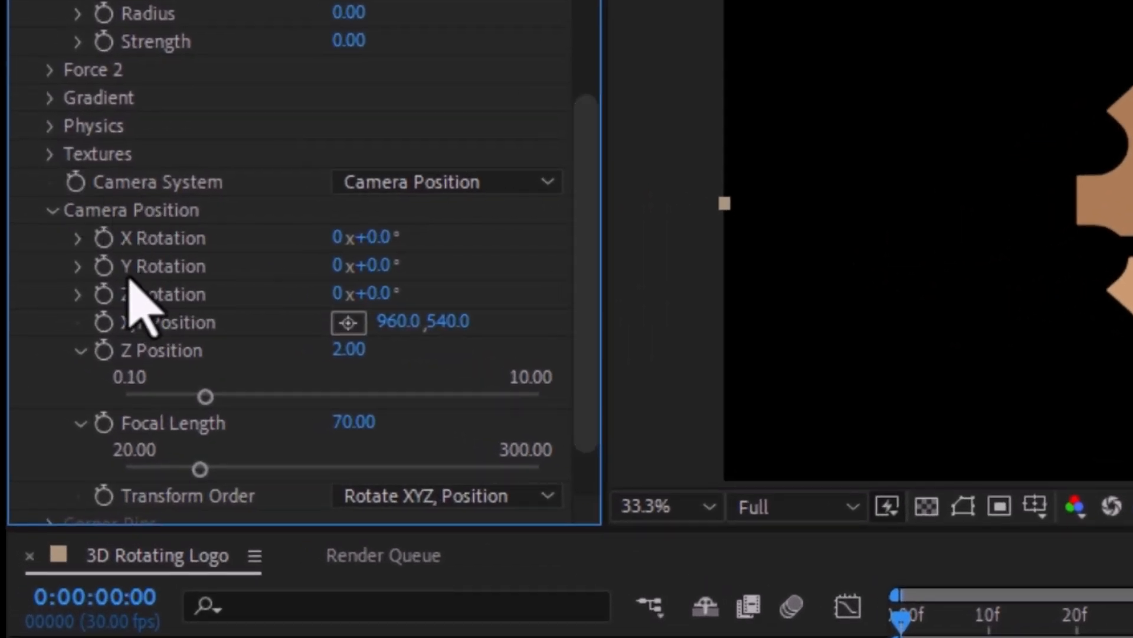
drag(427, 274, 437, 276)
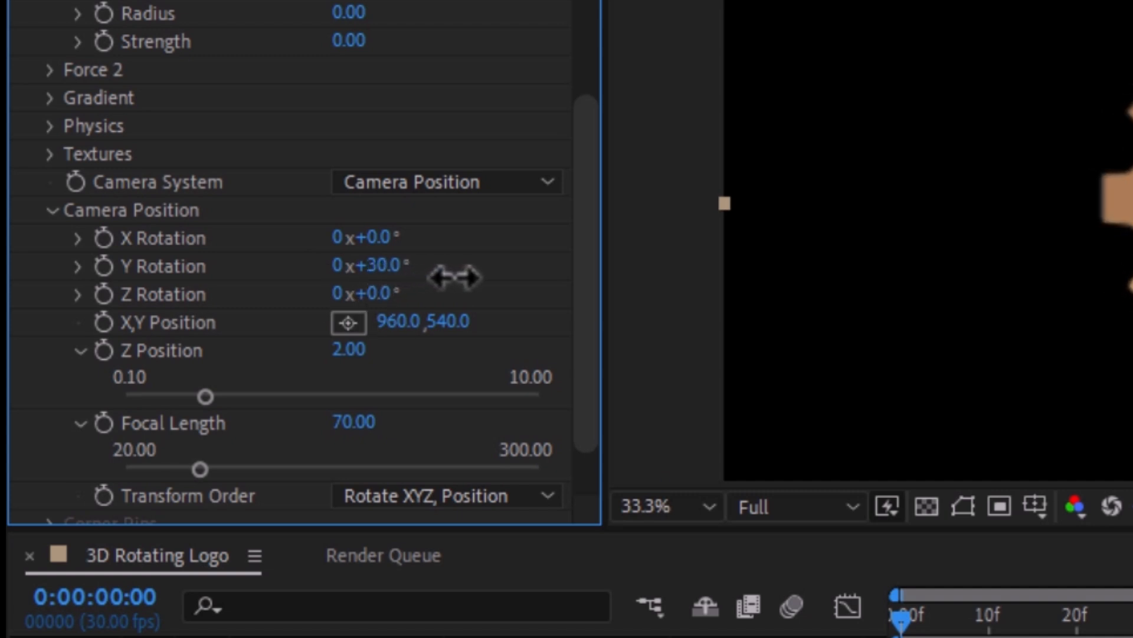
drag(491, 277, 503, 279)
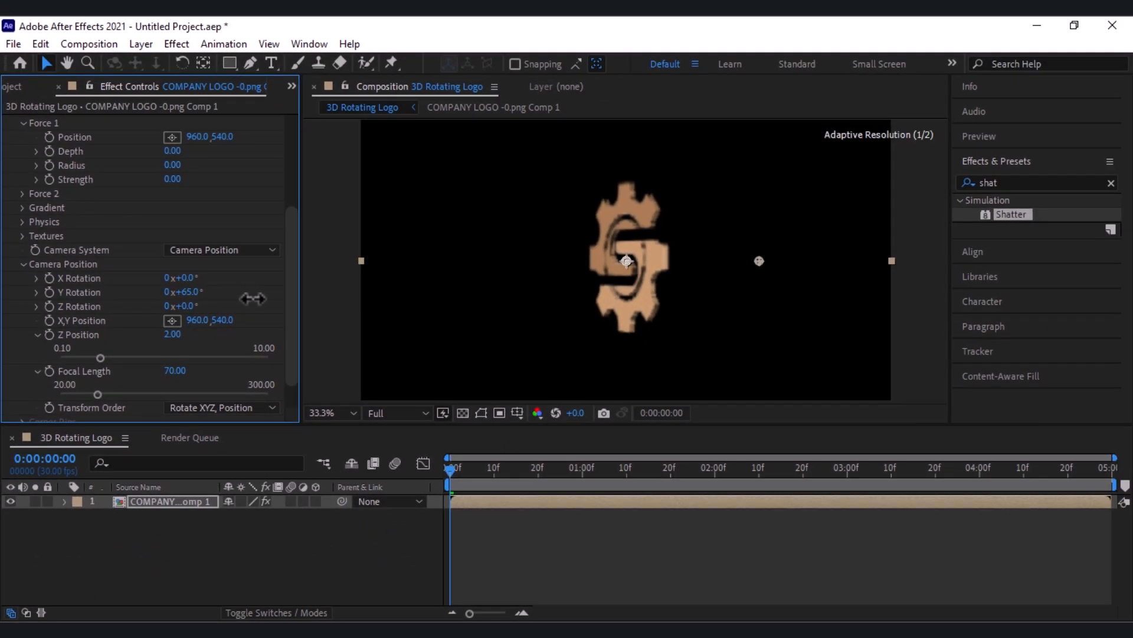
drag(252, 298, 256, 298)
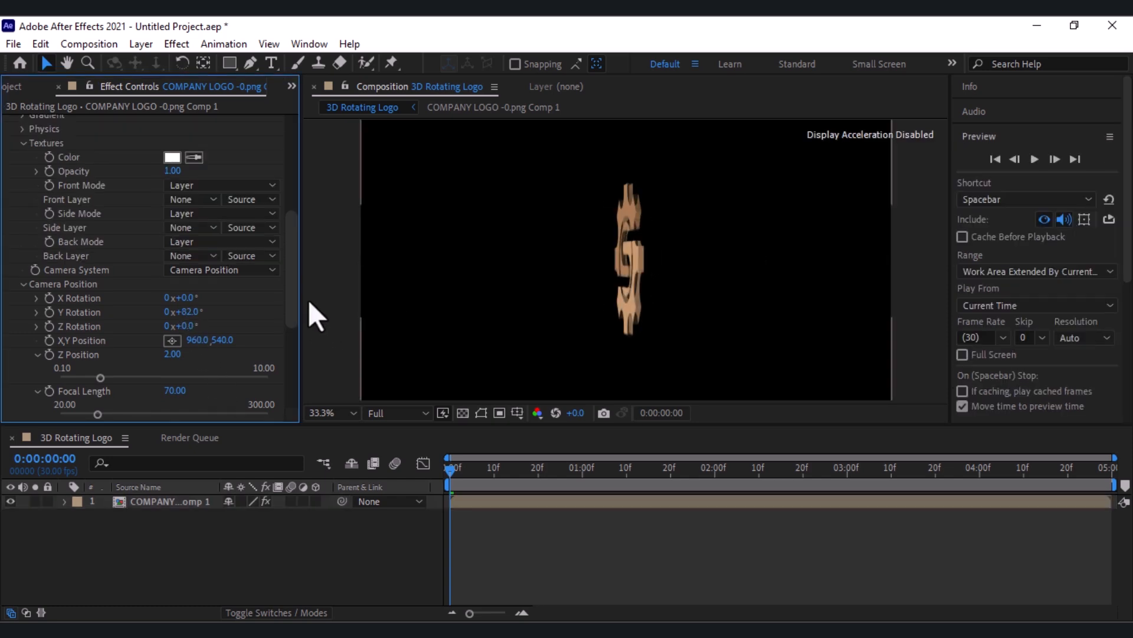
Step: Set Shatter's Extrusion Depth to 0.5 and change the texture Side Mode to Color
drag(294, 274, 296, 196)
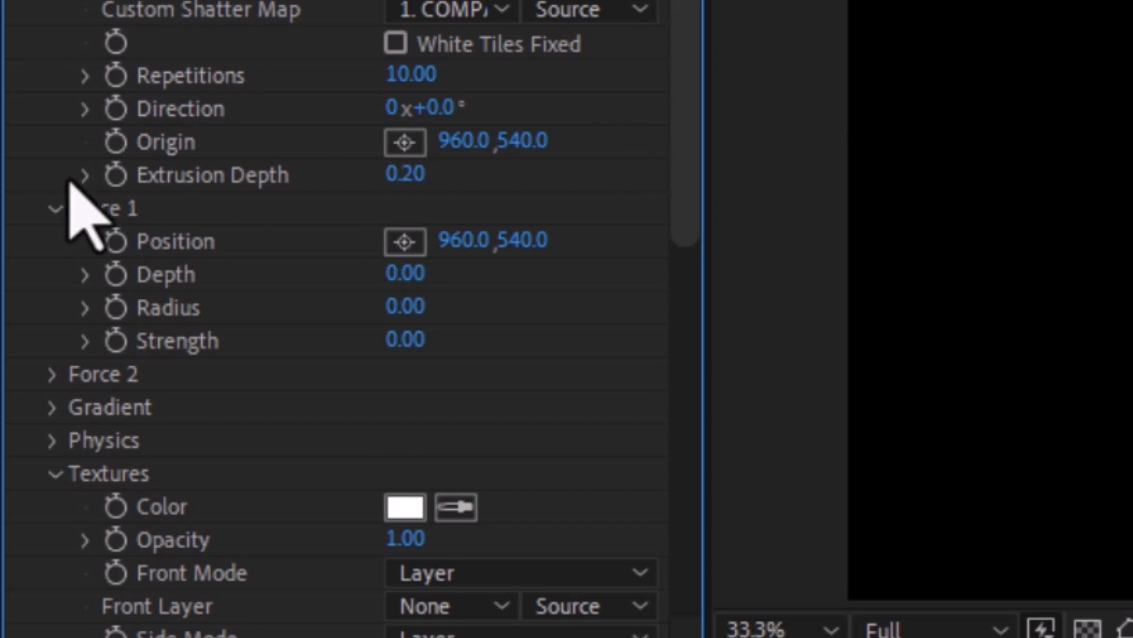
click(405, 174)
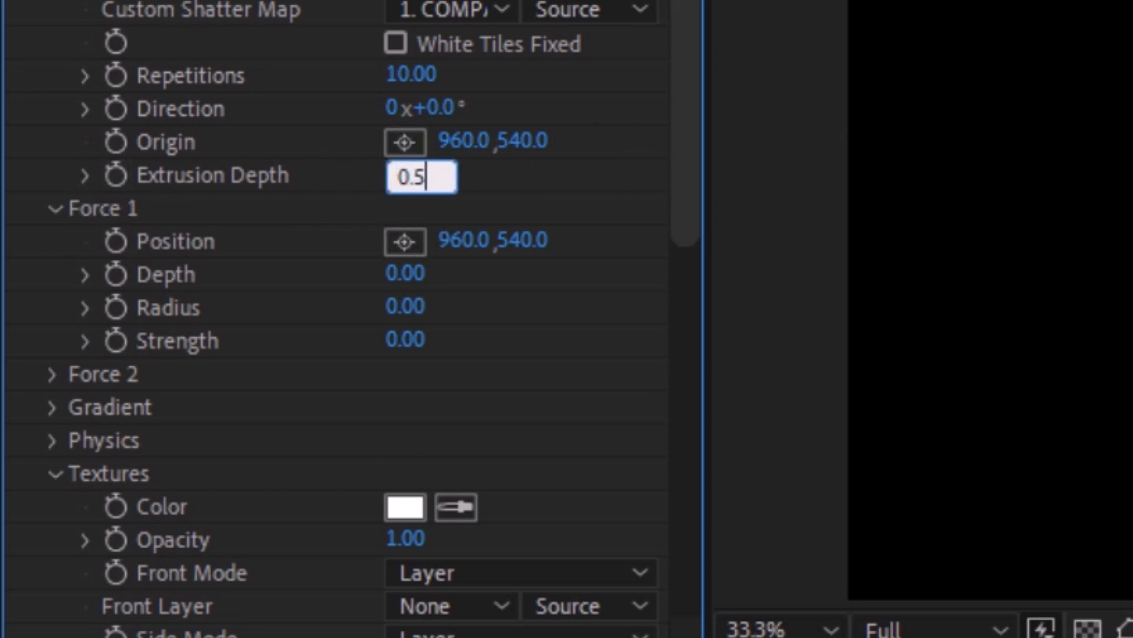
key(Return)
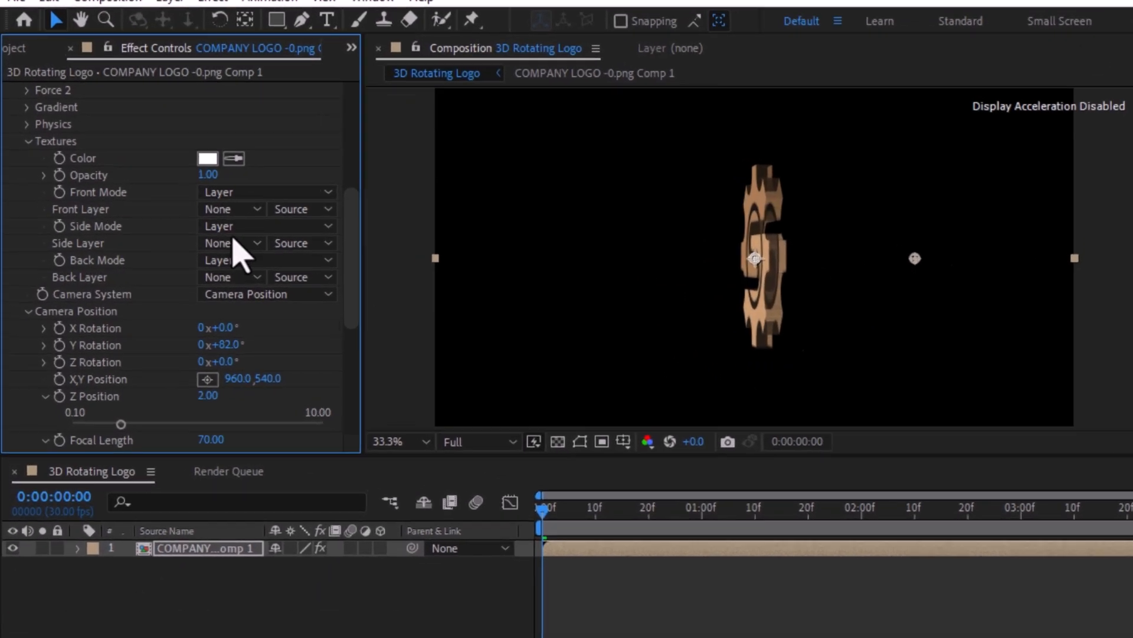
click(236, 227)
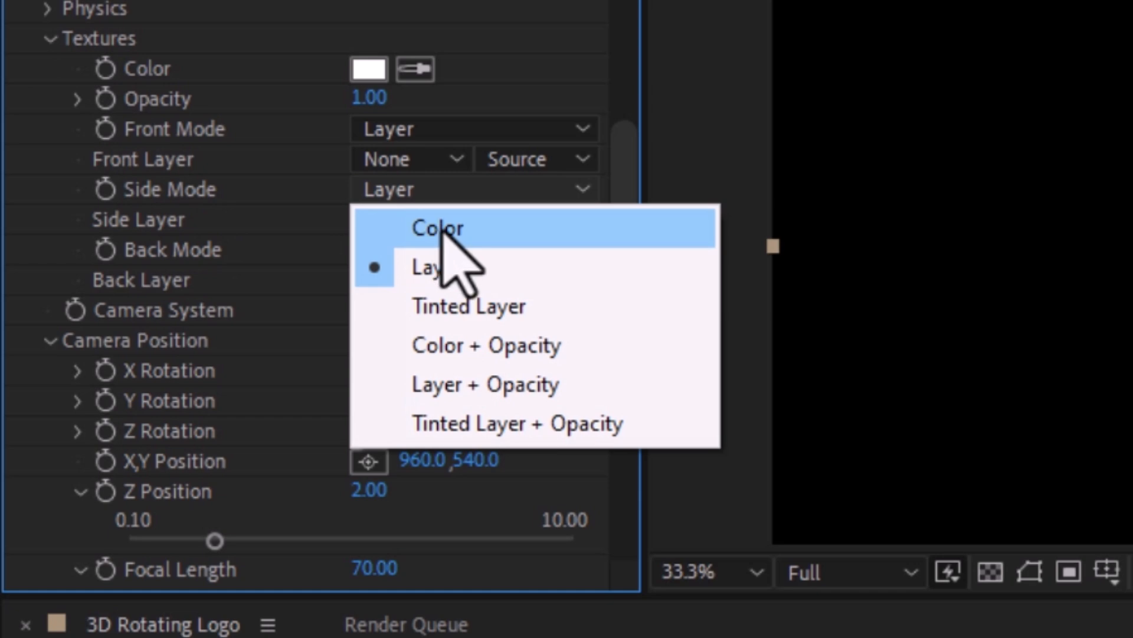
click(444, 231)
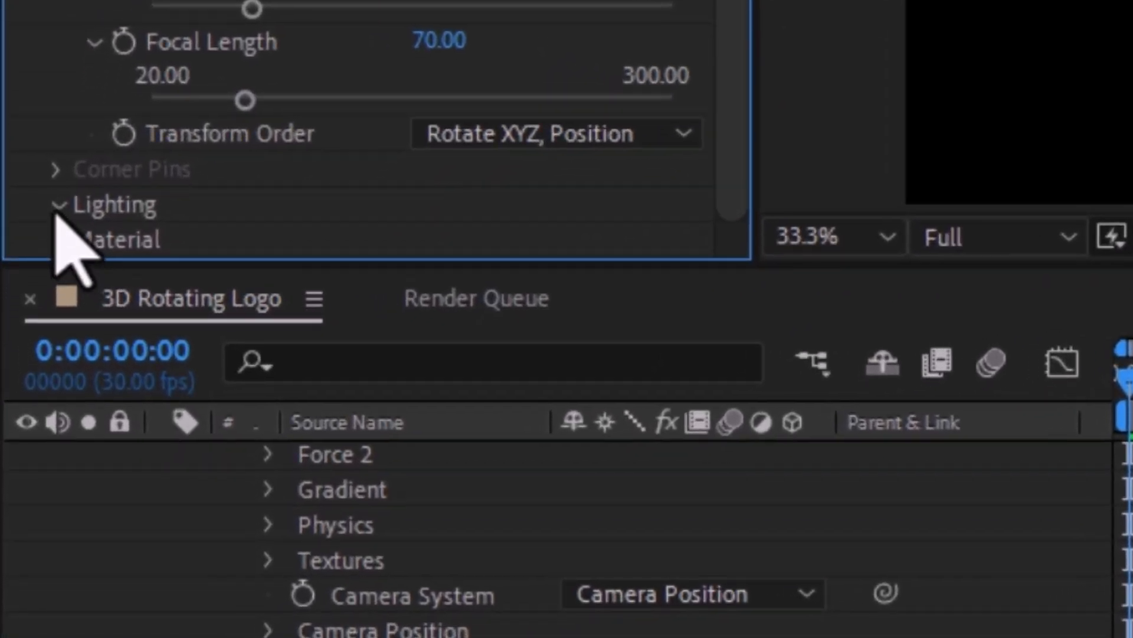
Step: Set the Ambient Light in Shatter's Lighting settings to 1
click(55, 204)
scroll(56, 236, down, 5)
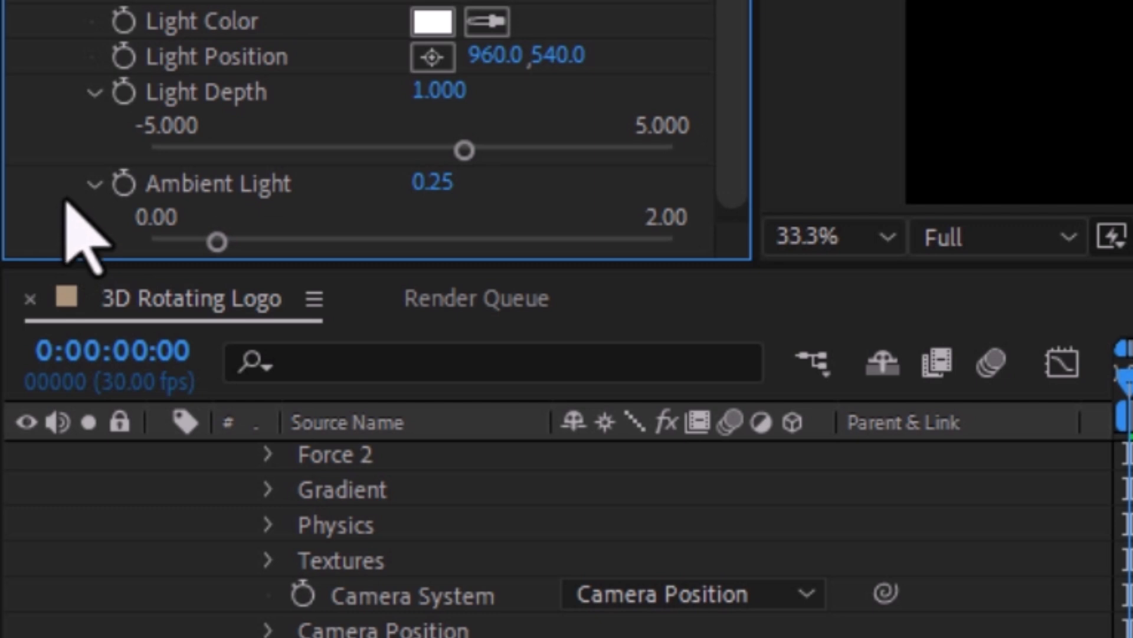
click(436, 183)
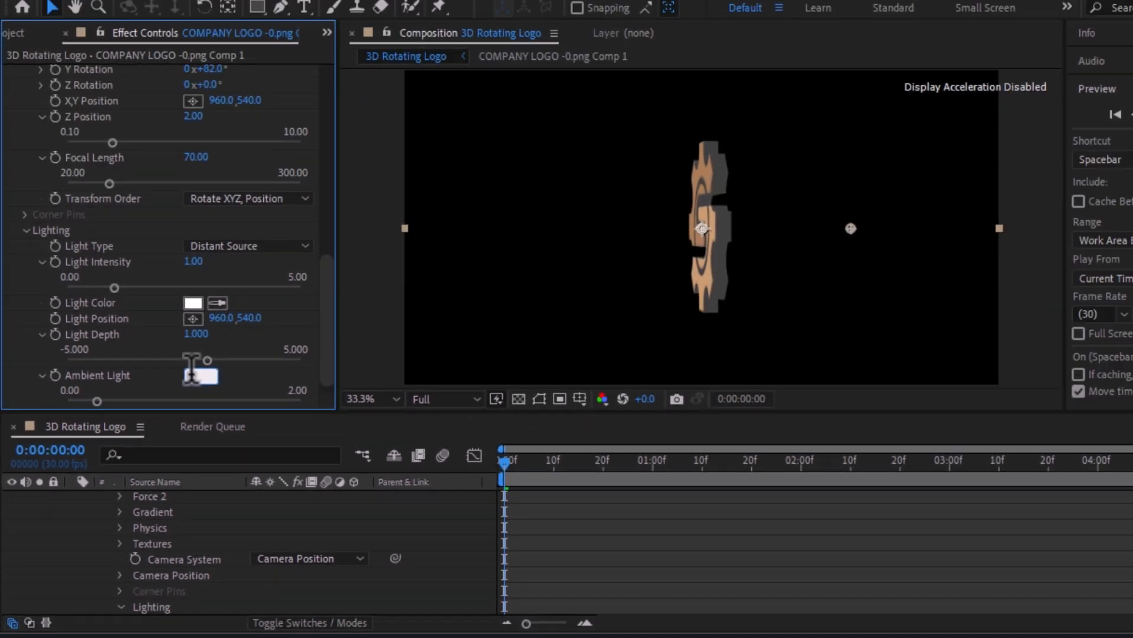
text(1)
key(Return)
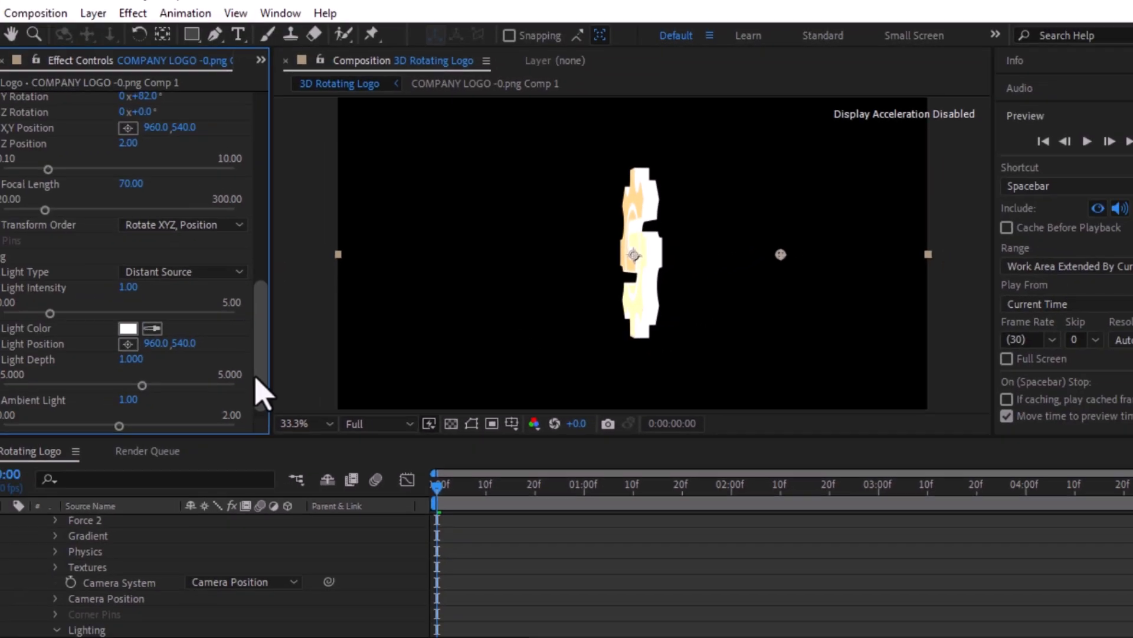
Step: Change the Shatter texture color from white to a golden brown for the logo's extruded sides
drag(41, 420, 69, 216)
drag(303, 264, 300, 246)
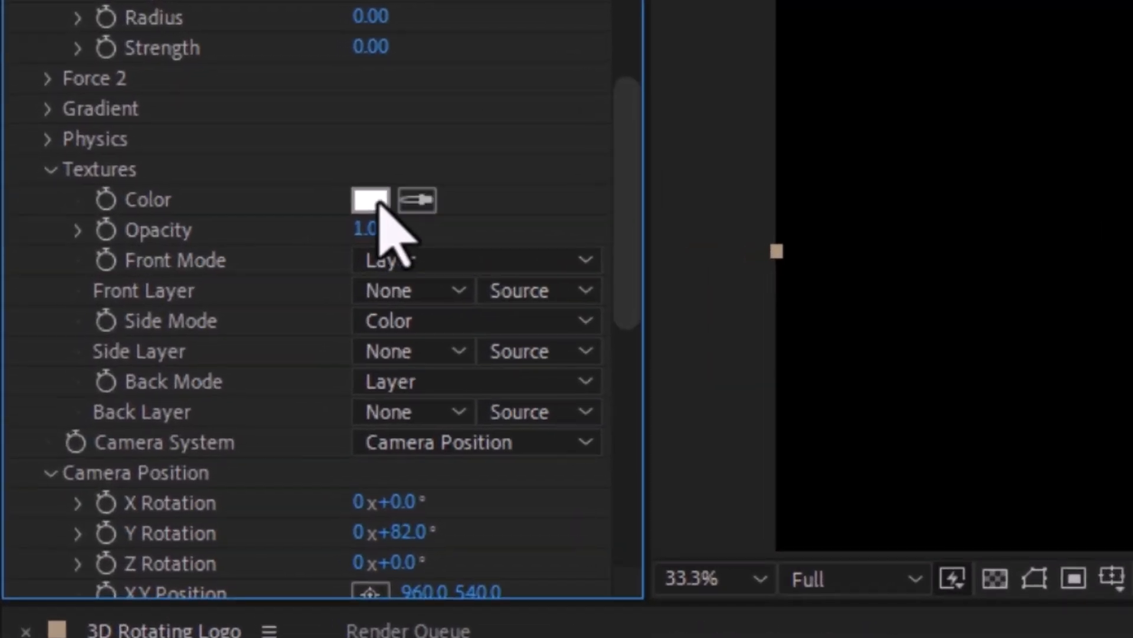
click(372, 201)
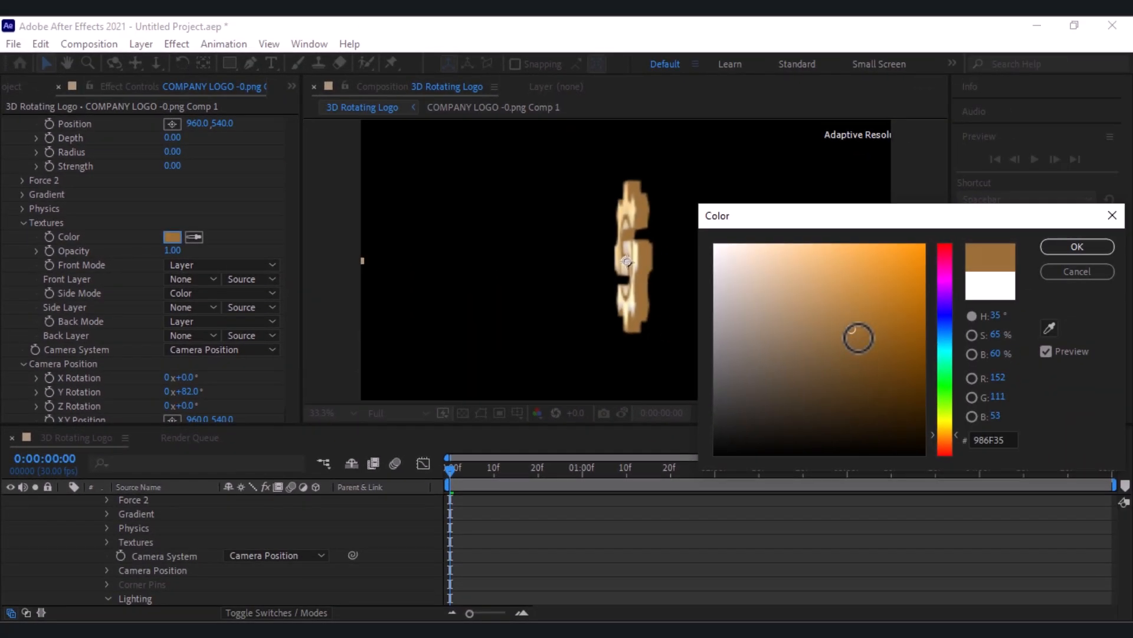
key(Return)
Step: Start keyframing the Shatter camera's Y Rotation at 0:00:00:00 with a value of 0°
scroll(285, 287, down, 3)
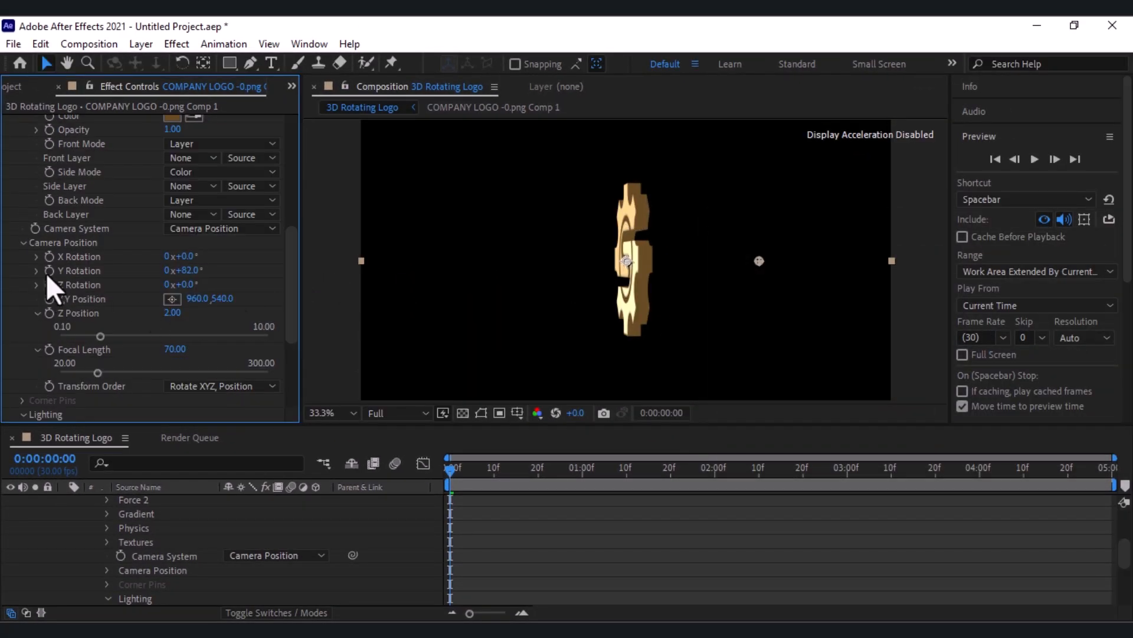
drag(470, 472, 429, 480)
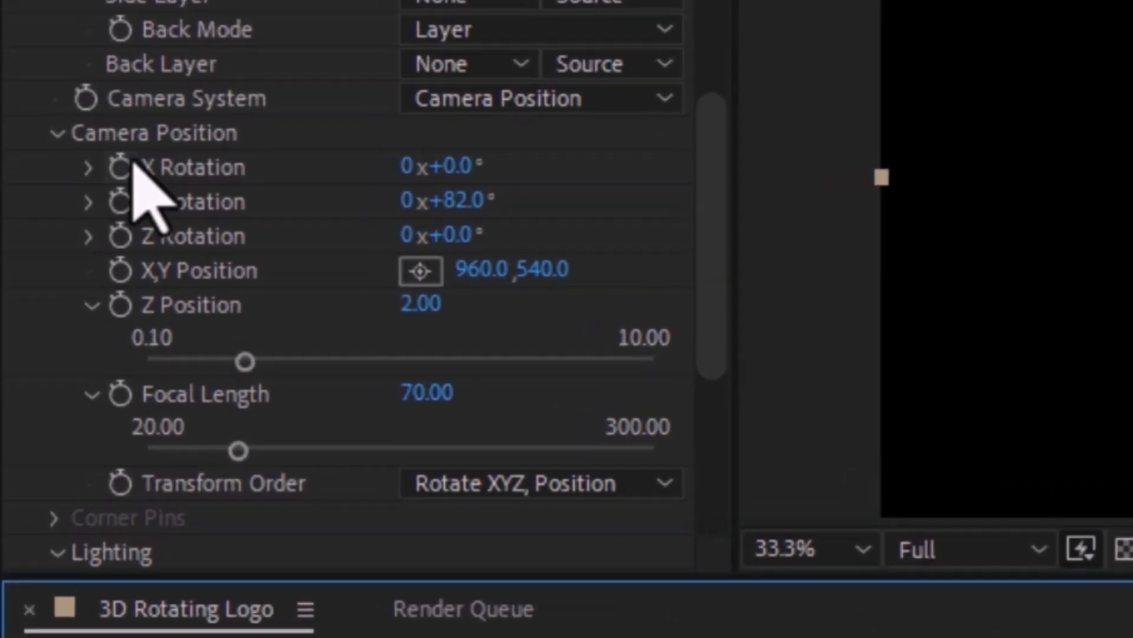
click(120, 201)
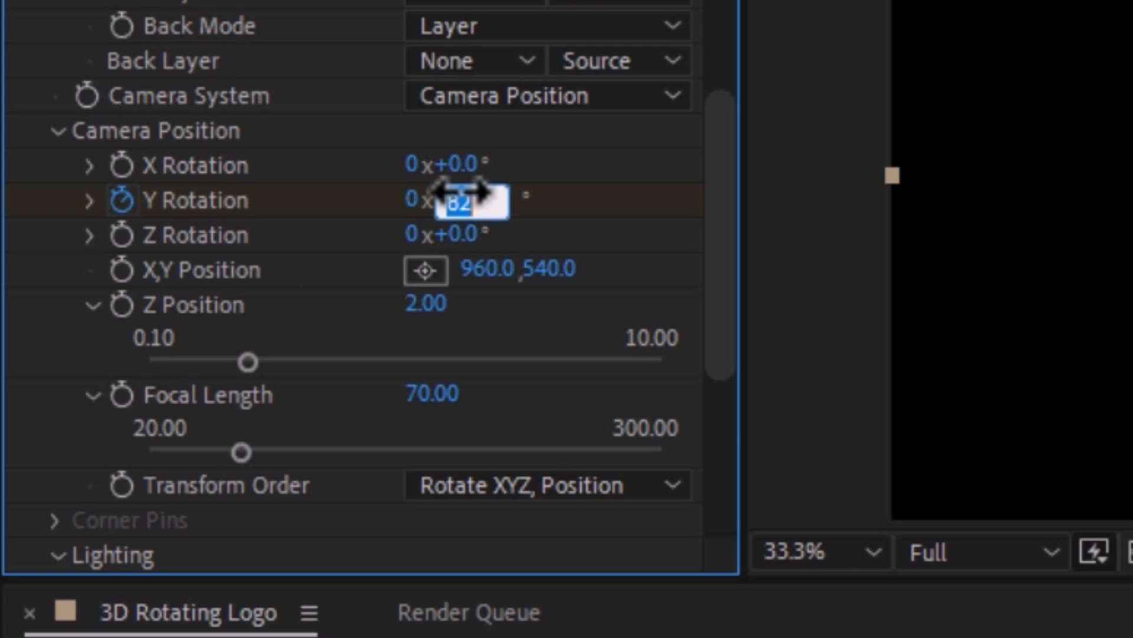
key(Return)
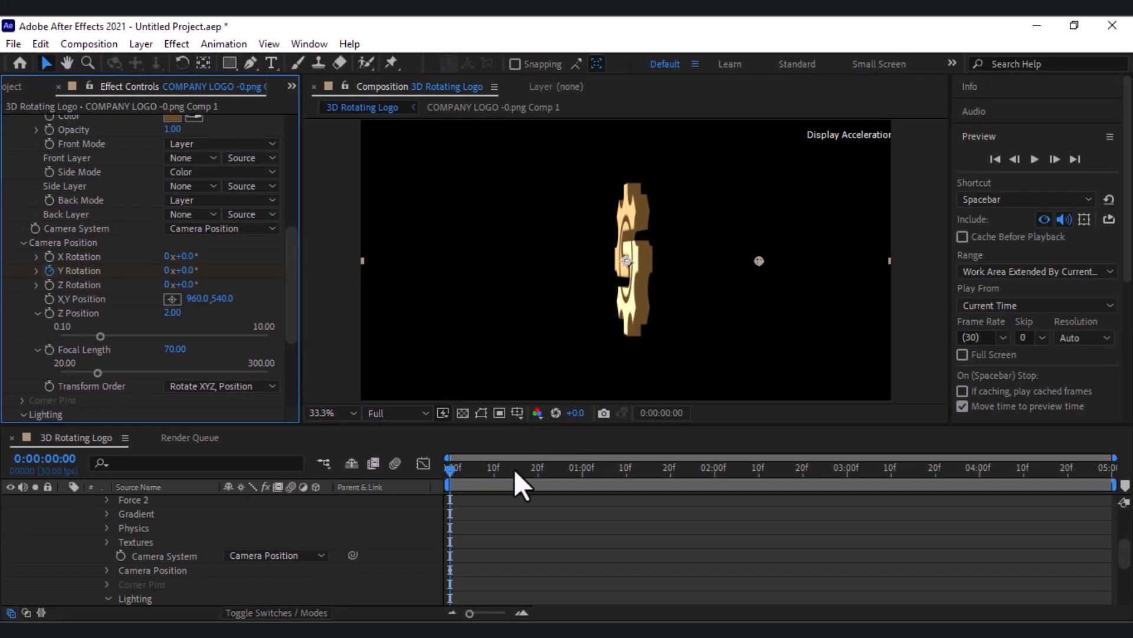
Step: Add an end keyframe at 0:00:04:29 with the Shatter camera's Y Rotation set to 359°
click(461, 474)
key(space)
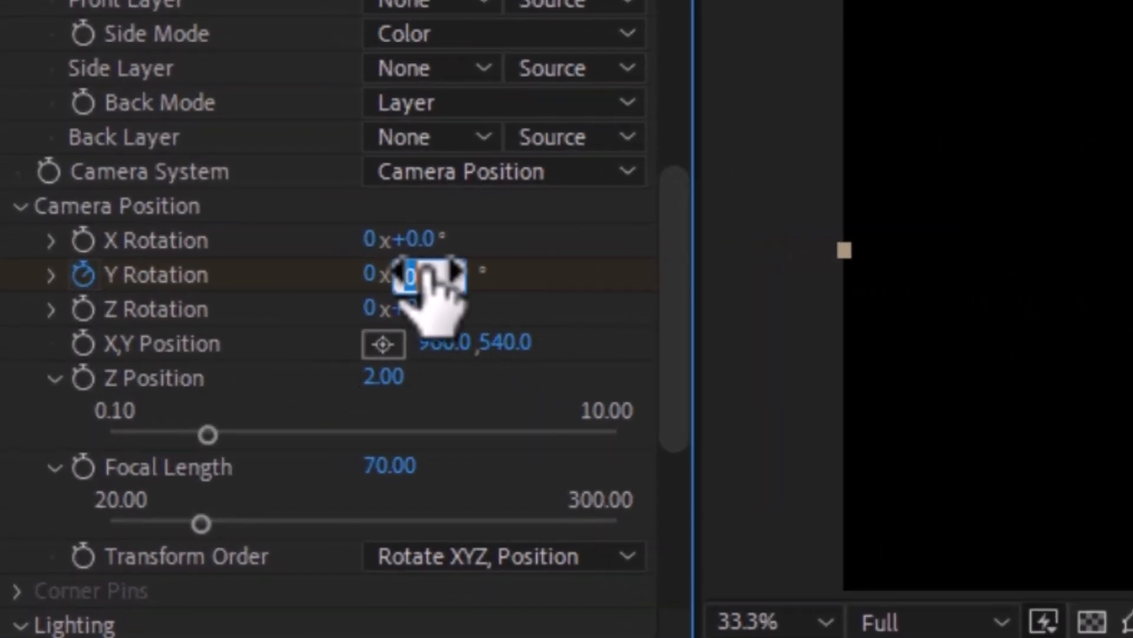
click(543, 283)
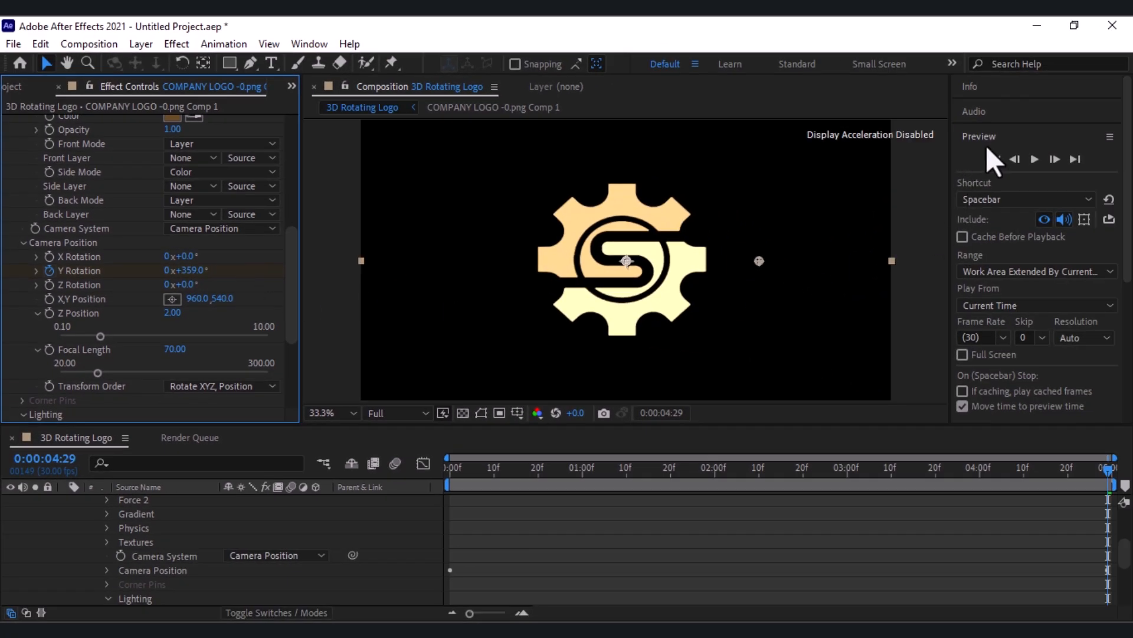
Step: Play a preview of the 3D Rotating Logo composition to check the rotation, and stop playback
click(1034, 160)
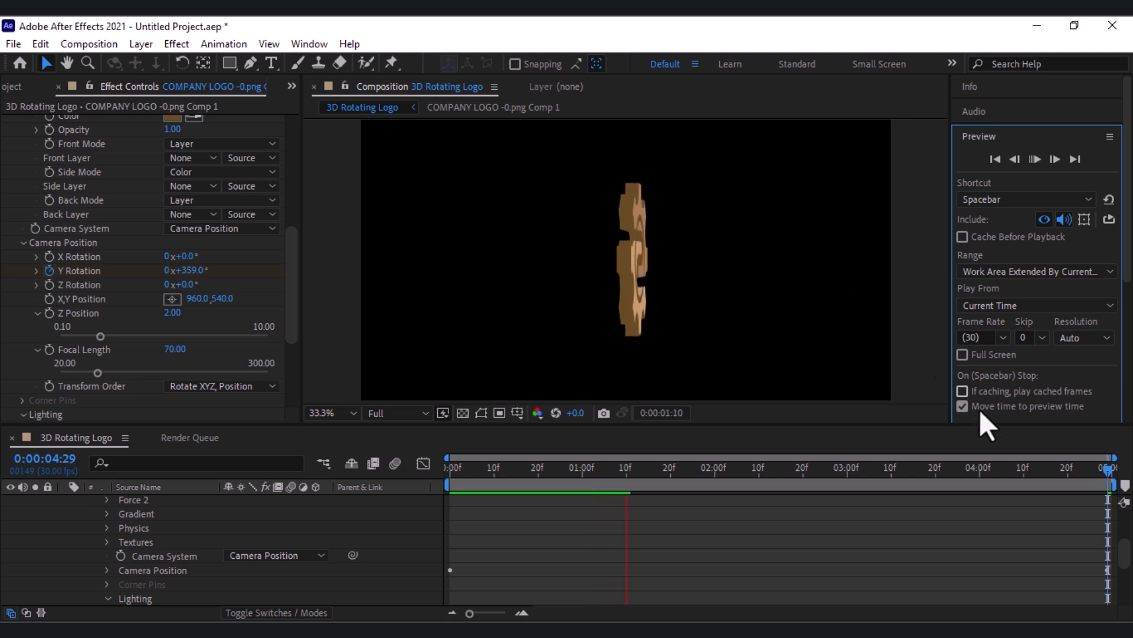
key(space)
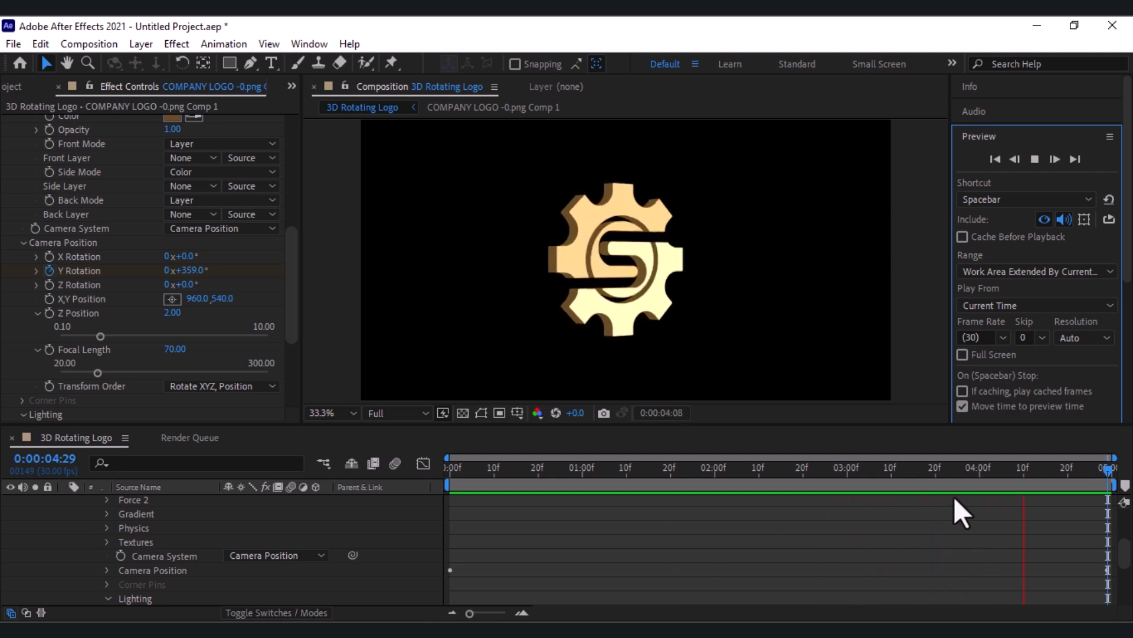
click(1038, 157)
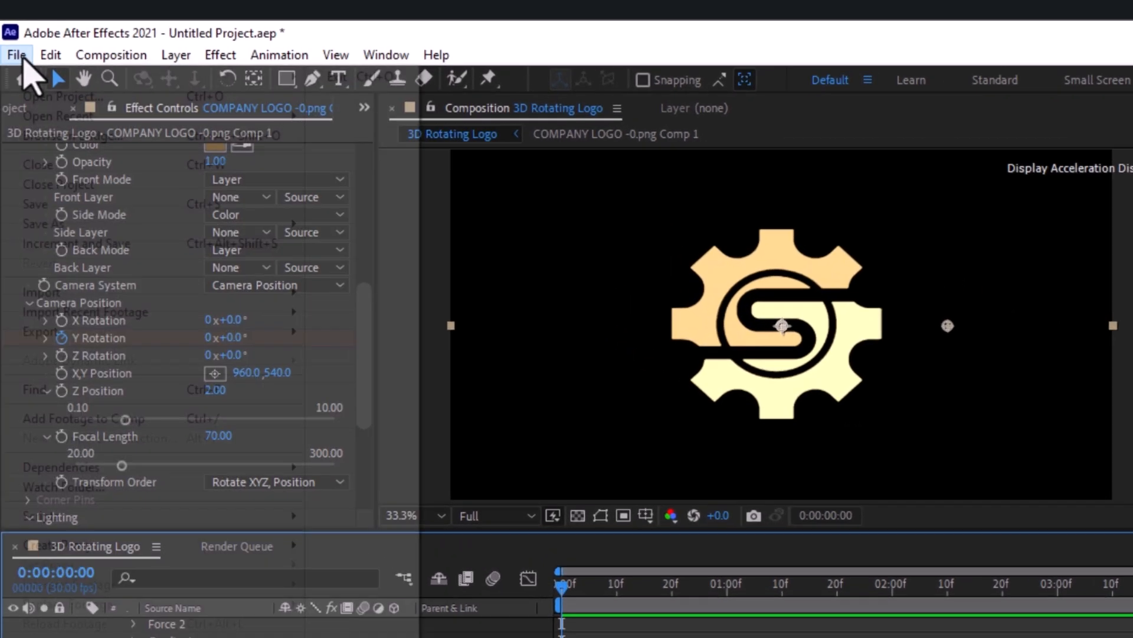
Step: Save the project as 3D Logo Animationaep.aep in the 3D Logo Animation folder, replacing the existing file
click(13, 44)
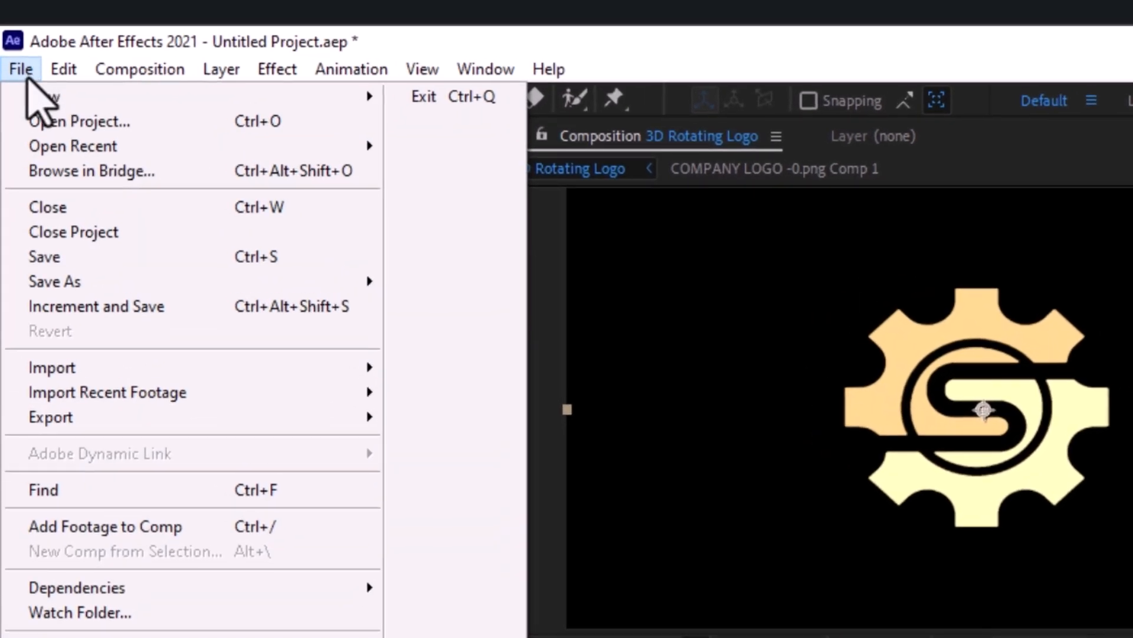
mouse_move(112, 288)
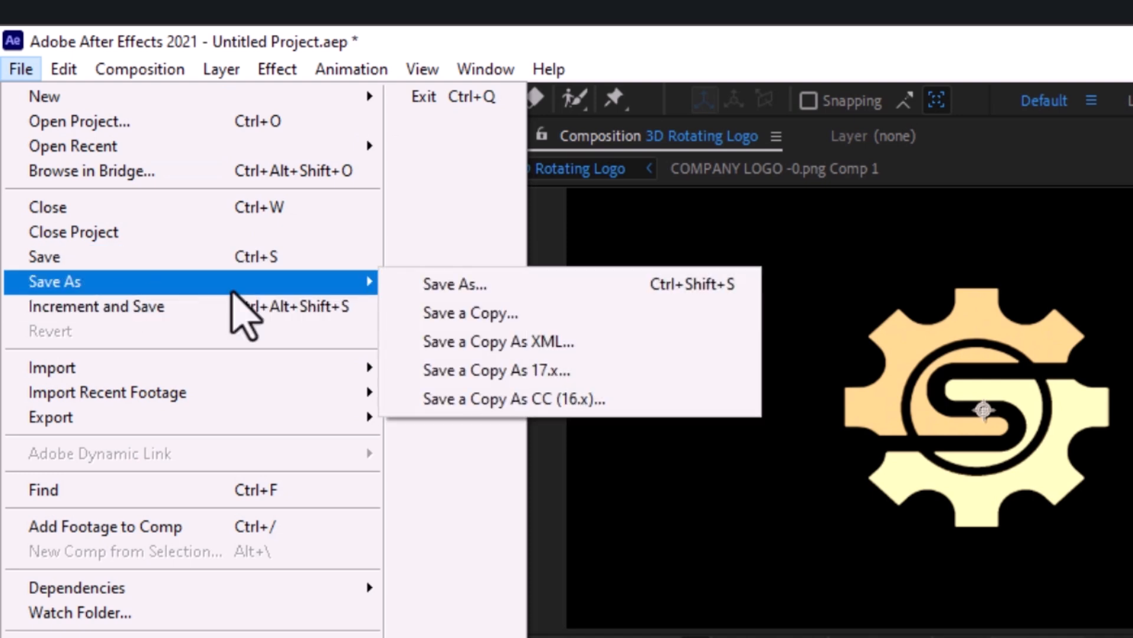
click(416, 288)
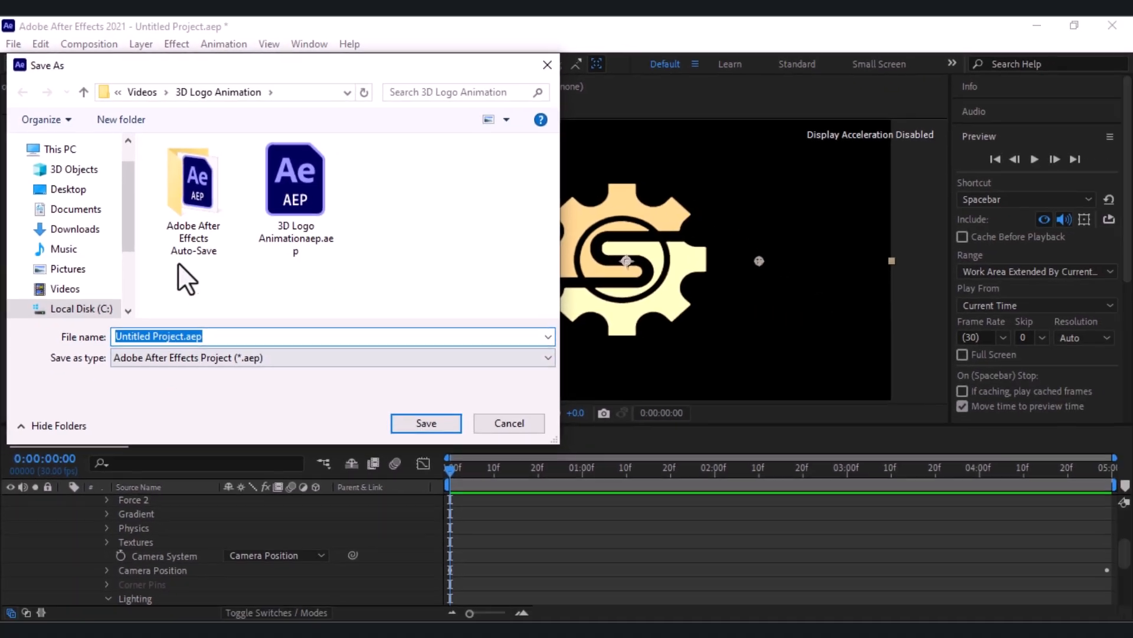
click(286, 229)
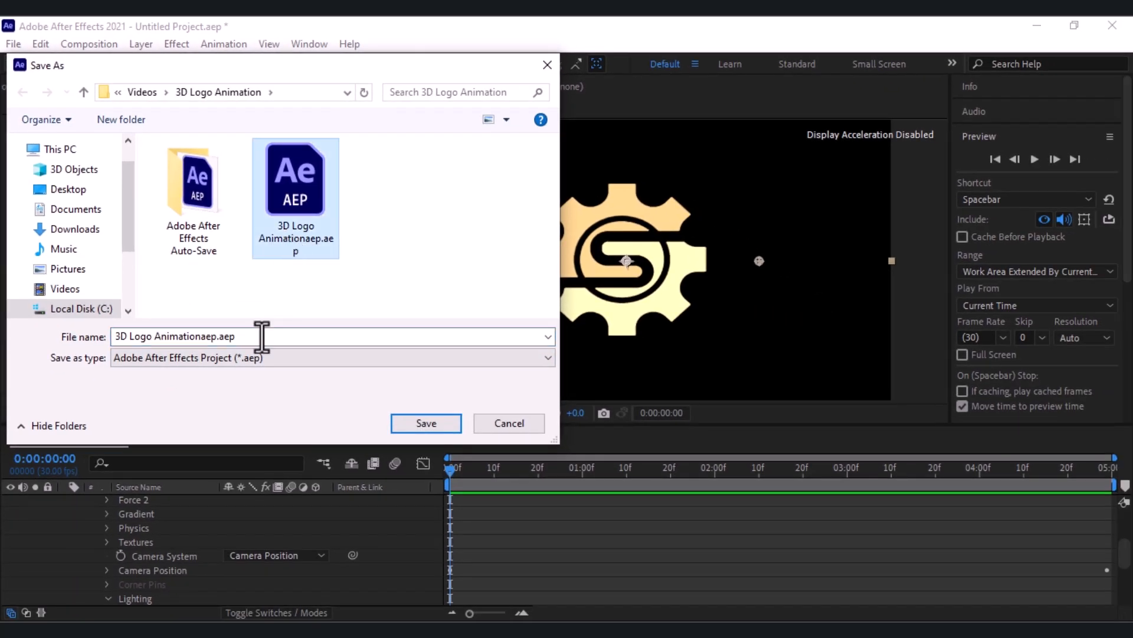
click(424, 419)
click(594, 330)
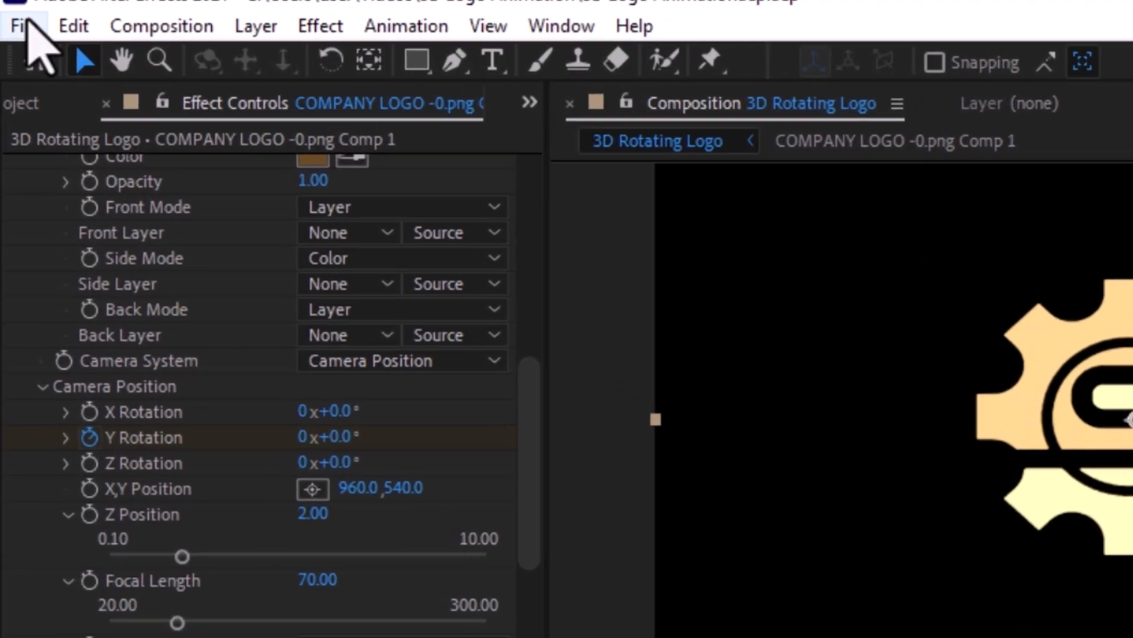
Step: Add the 3D Rotating Logo composition to the Render Queue for export
click(14, 40)
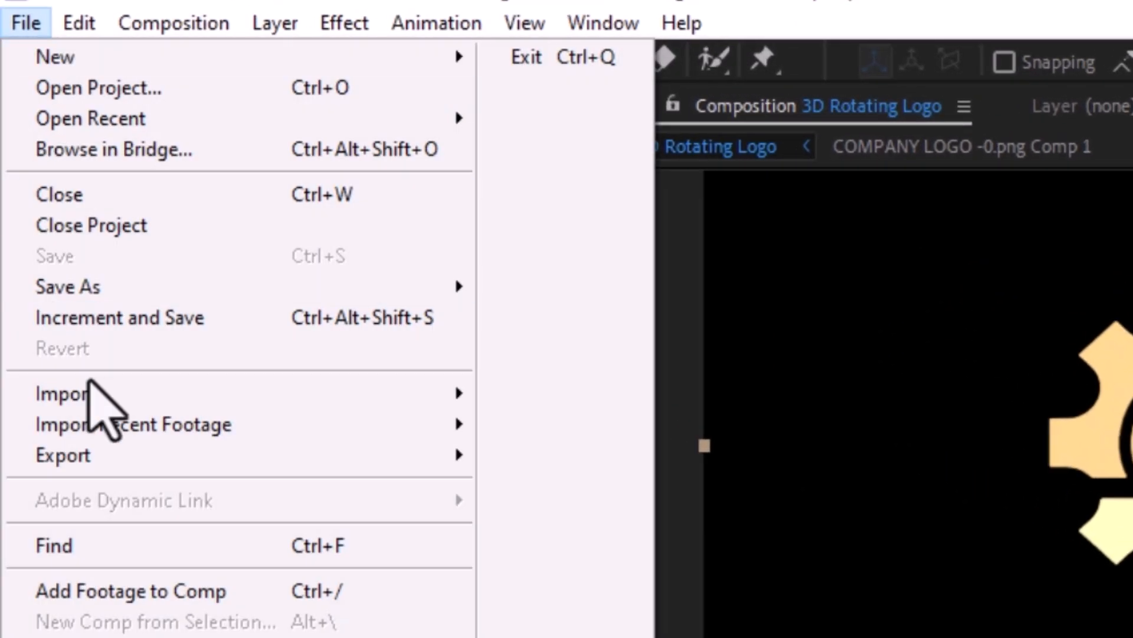
mouse_move(68, 295)
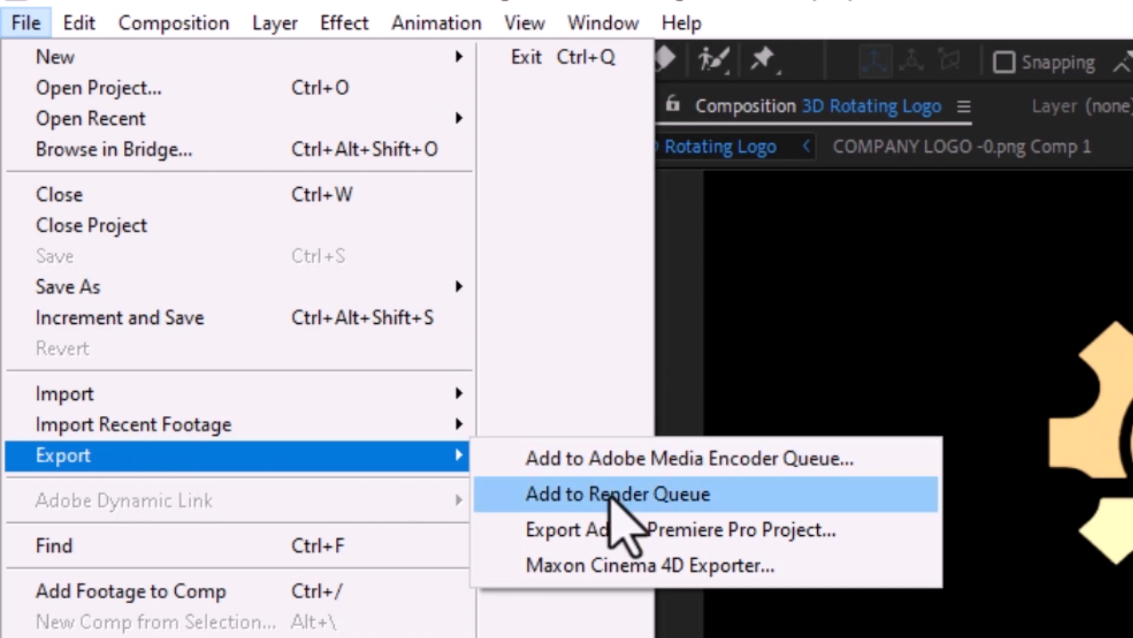
click(614, 499)
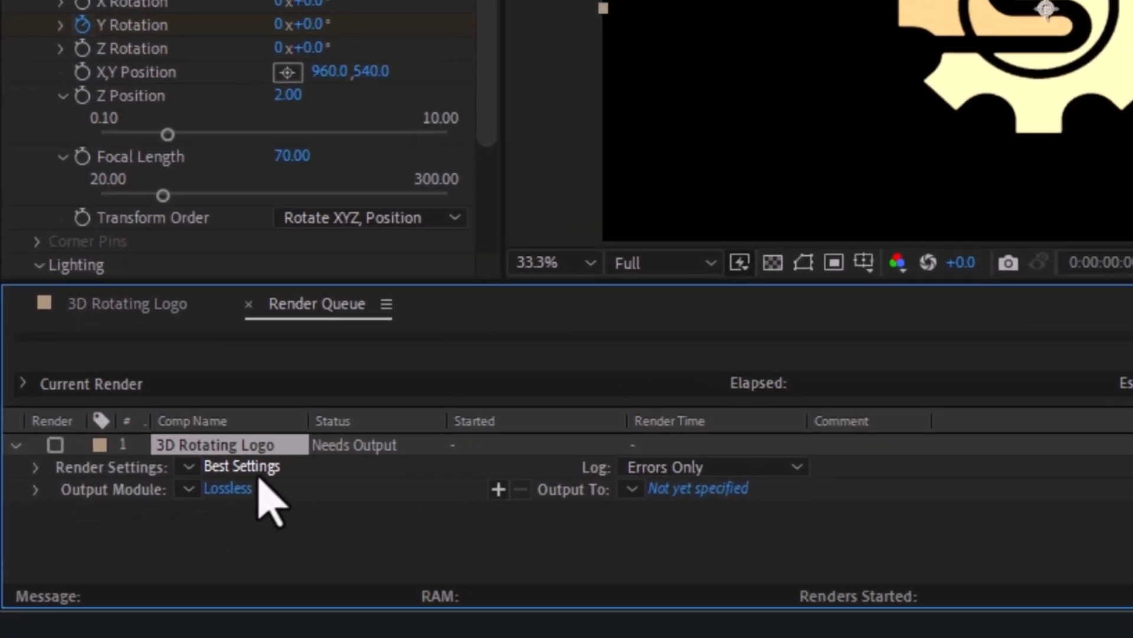
Step: Set the queued 3D Rotating Logo composition's render settings to Best quality and accept them
click(260, 470)
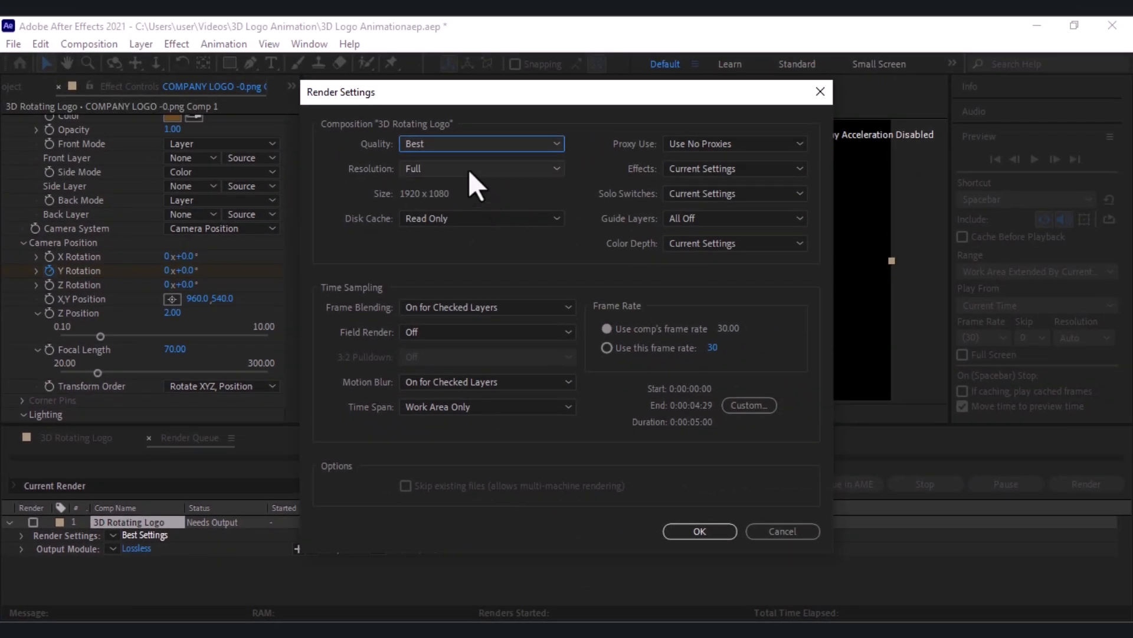
click(462, 147)
click(462, 147)
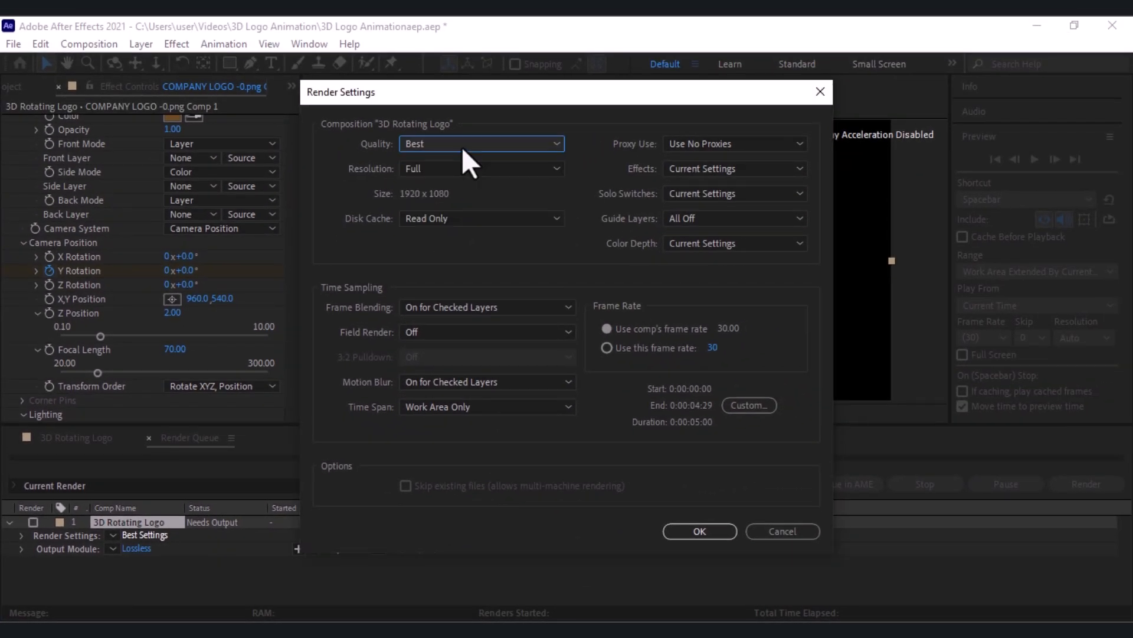
click(713, 533)
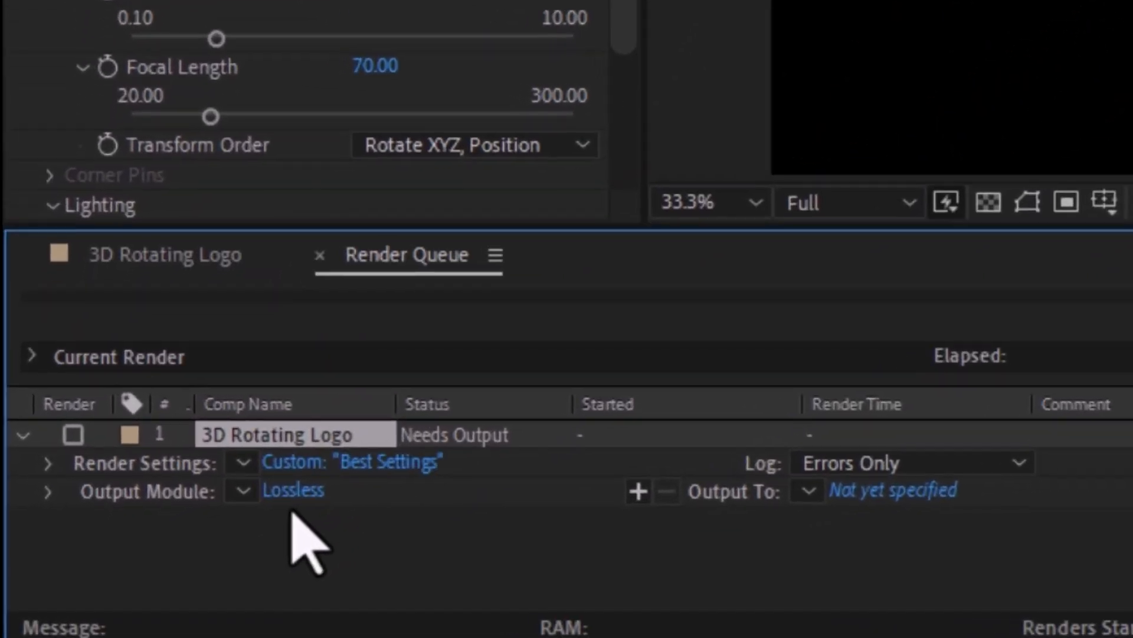
Step: Configure the queued composition's output module with the Voukoder format and Audio Output Off
click(296, 499)
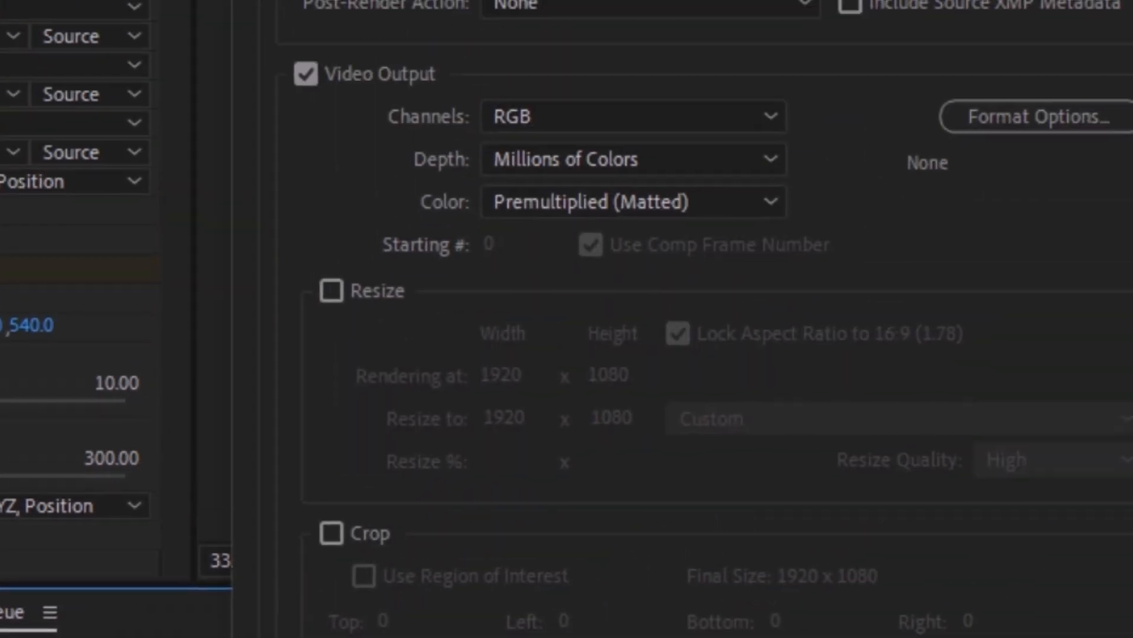
click(425, 102)
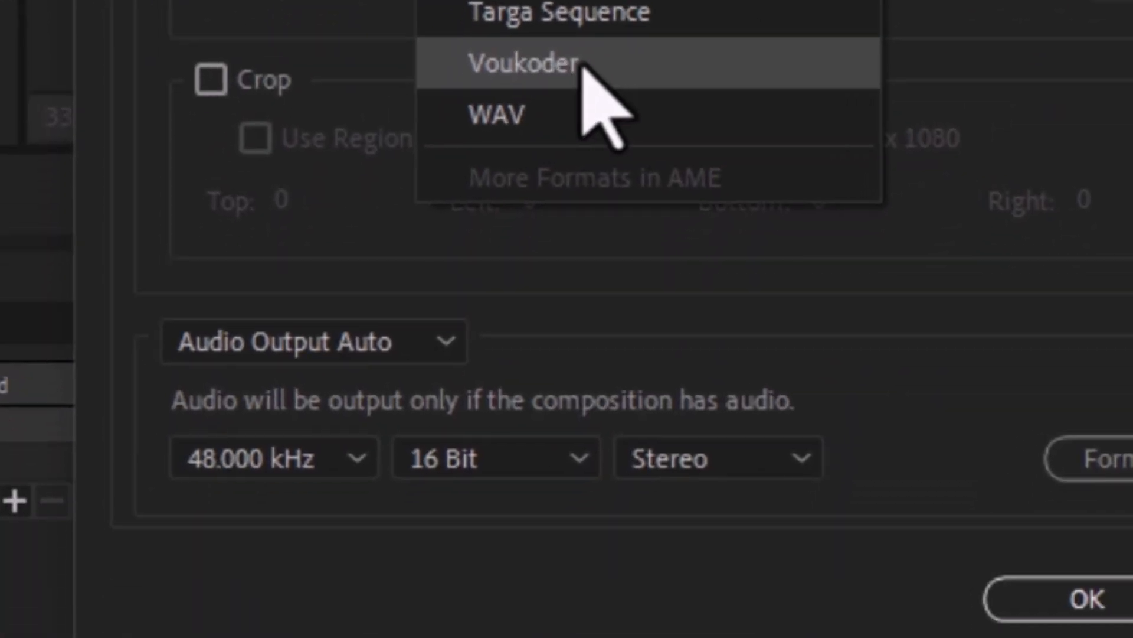
click(582, 63)
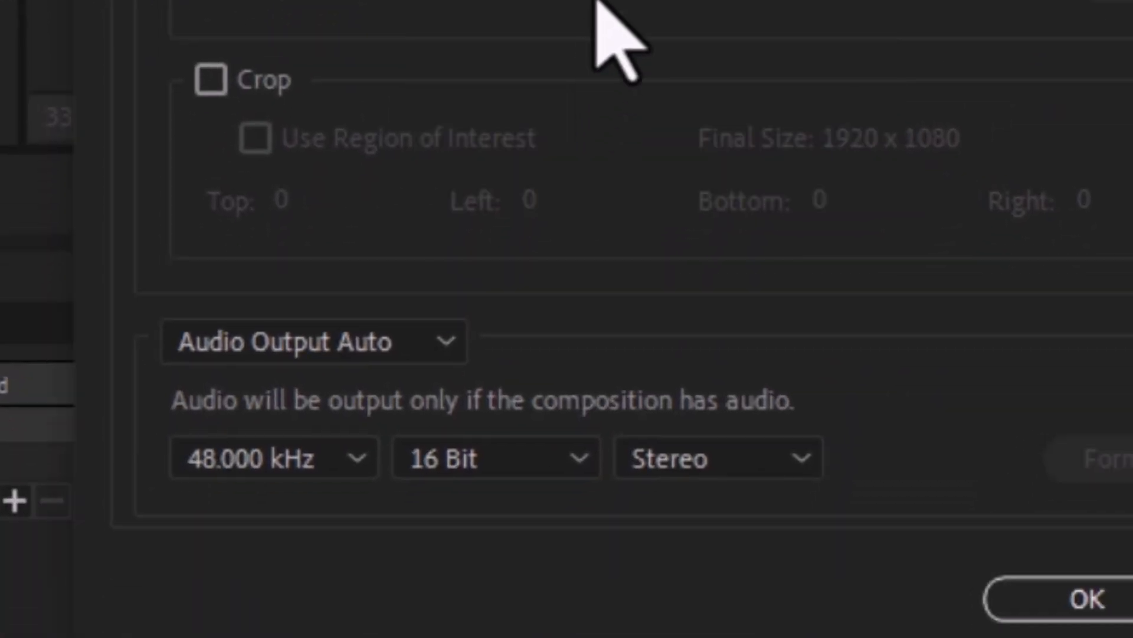
click(355, 354)
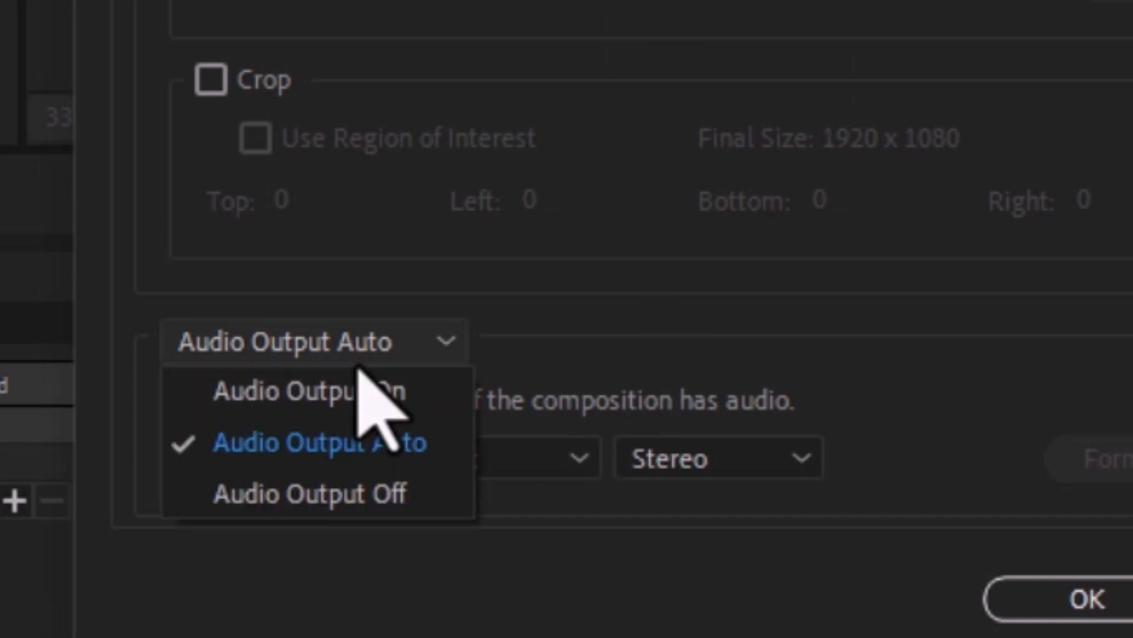
click(389, 511)
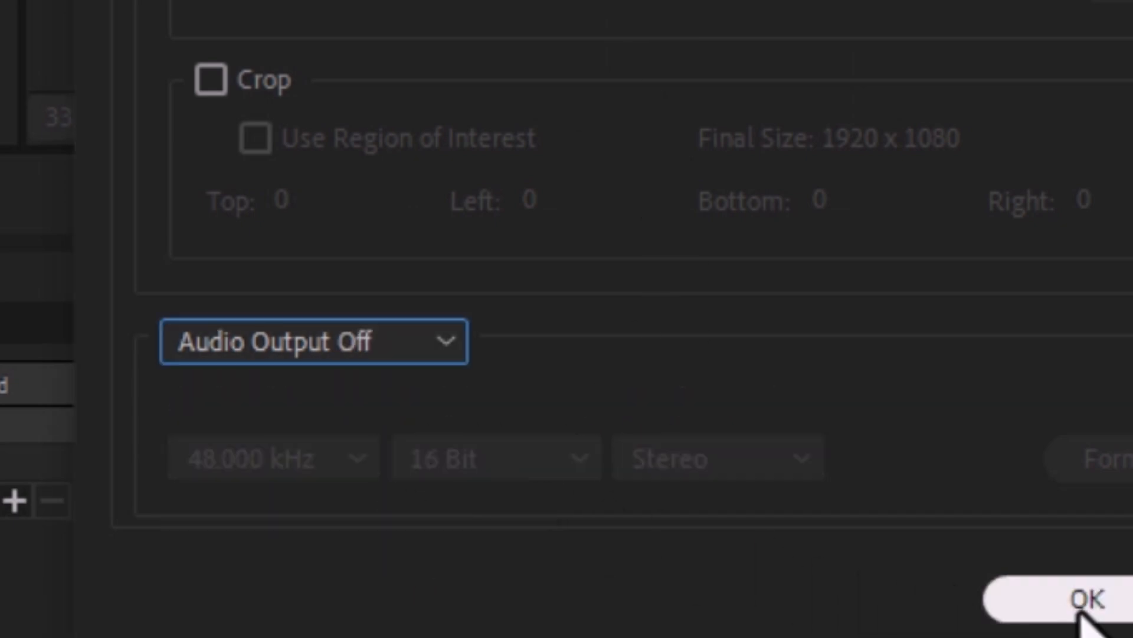
click(998, 608)
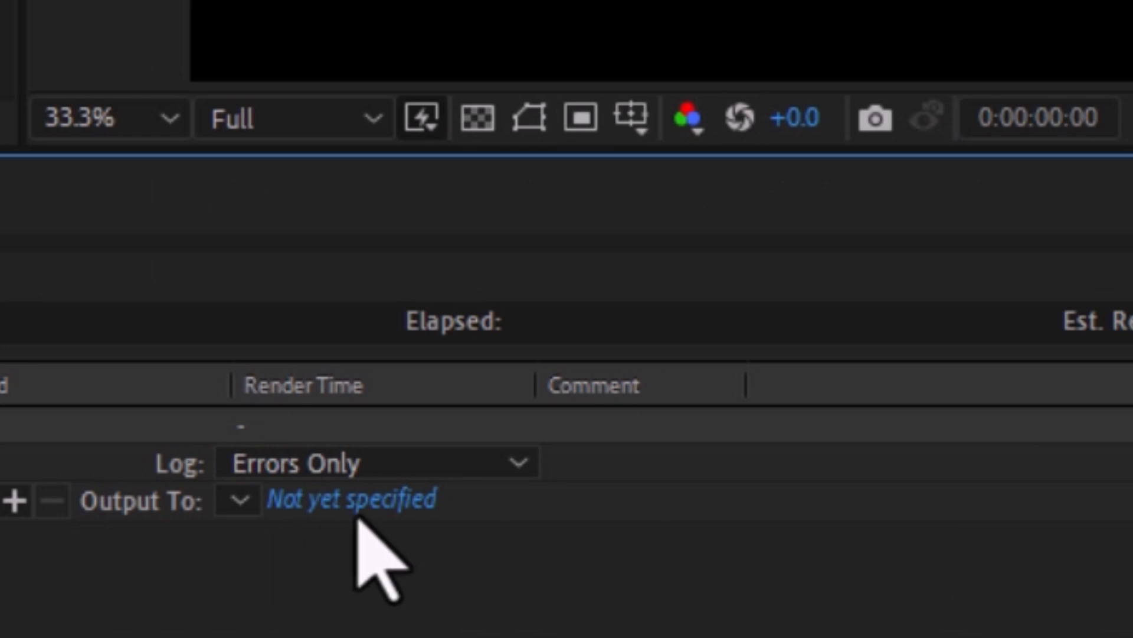
Step: Set the output file to 3D Rotating Logo.mp4 in the 3D Logo Animation folder and start the render
click(325, 498)
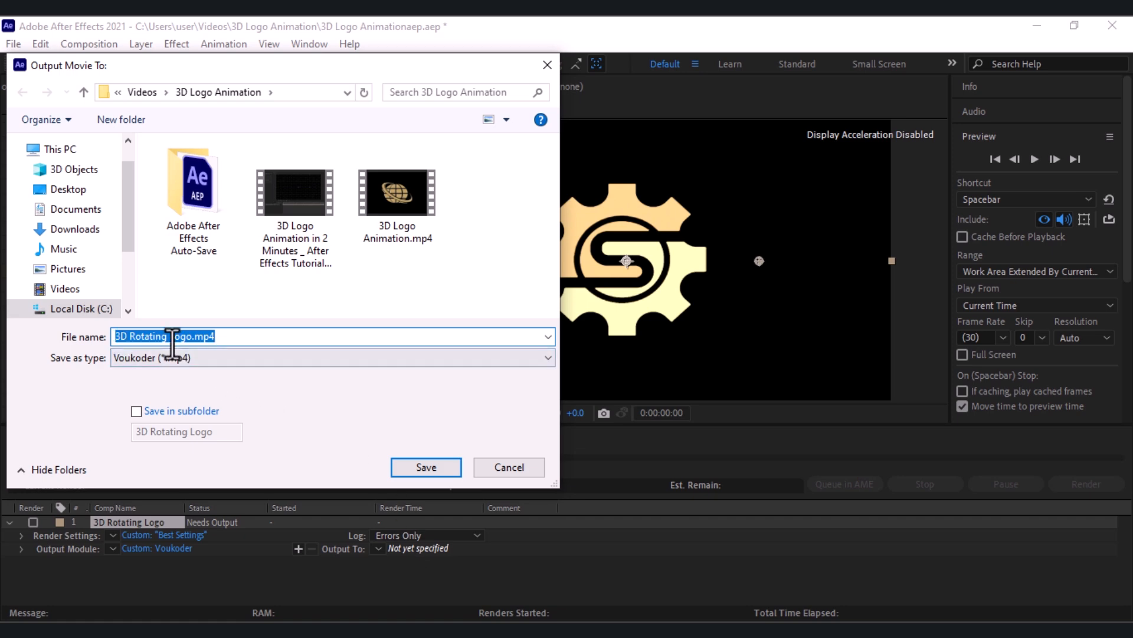
click(426, 467)
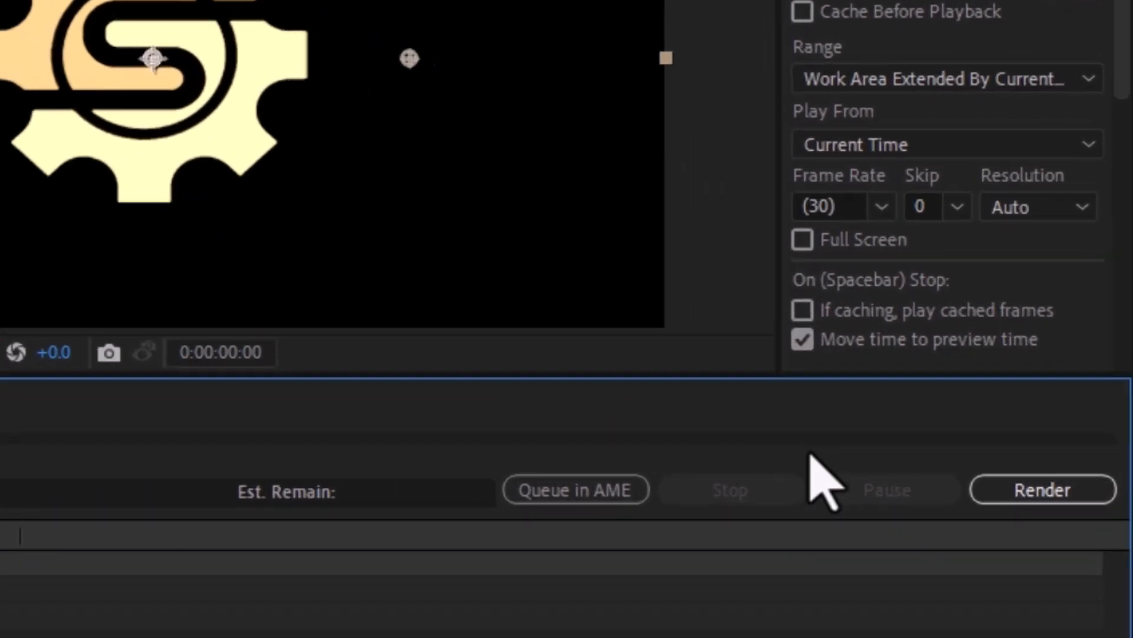
click(1027, 495)
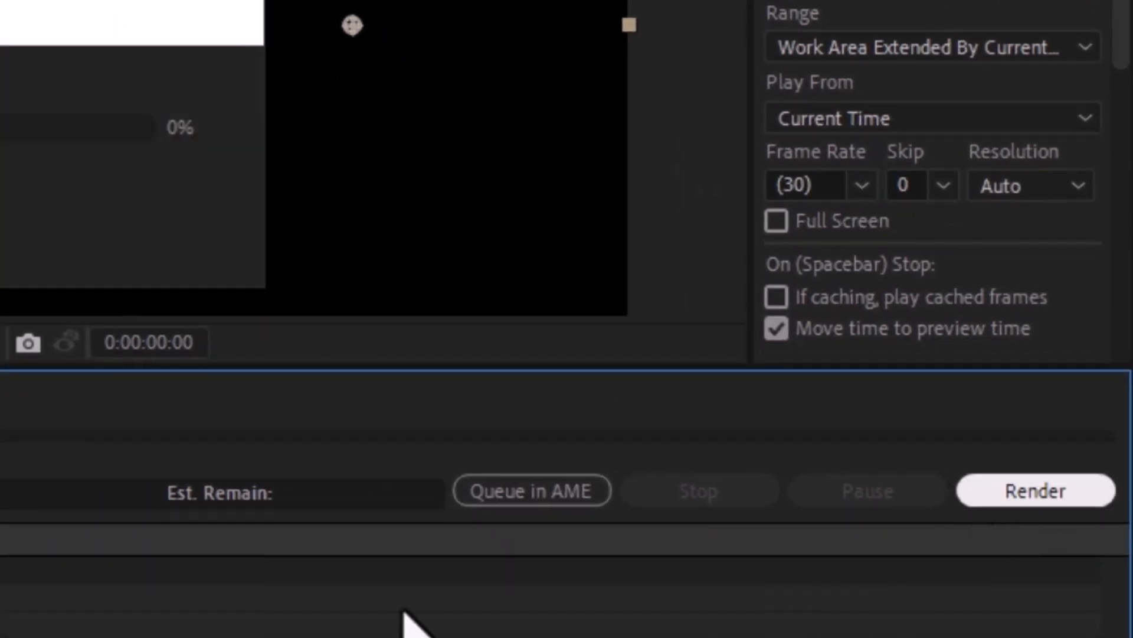